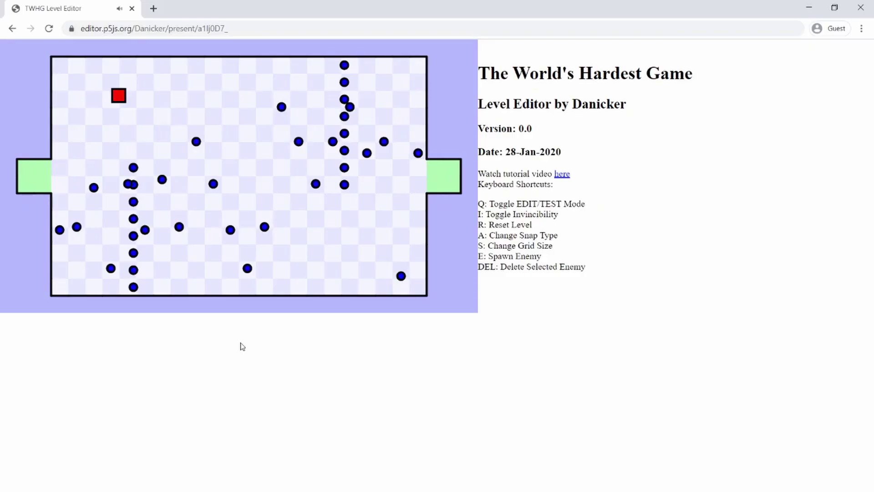
- Steer the red square from the level's upper-left area through the enemies to the top wall right of centre
{"action": "key", "text": "Down"}
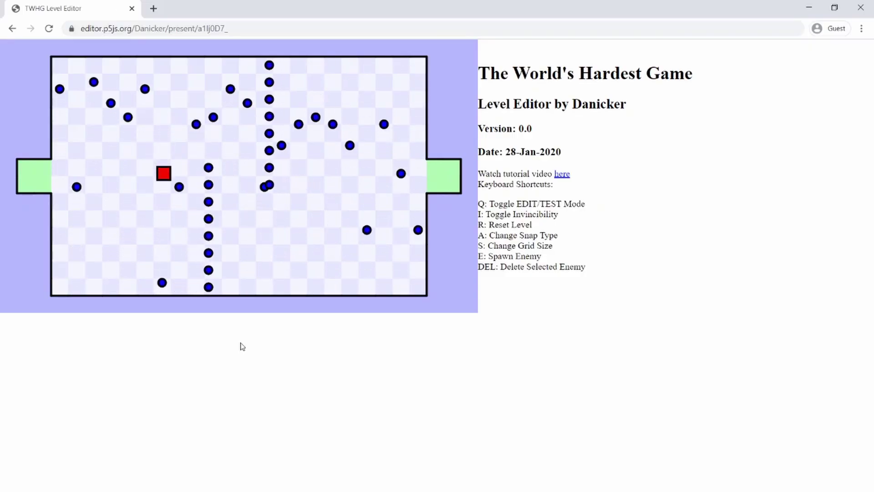
{"action": "key", "text": "Right"}
{"action": "key", "text": "Right"}
{"action": "key", "text": "Up"}
{"action": "key", "text": "Left"}
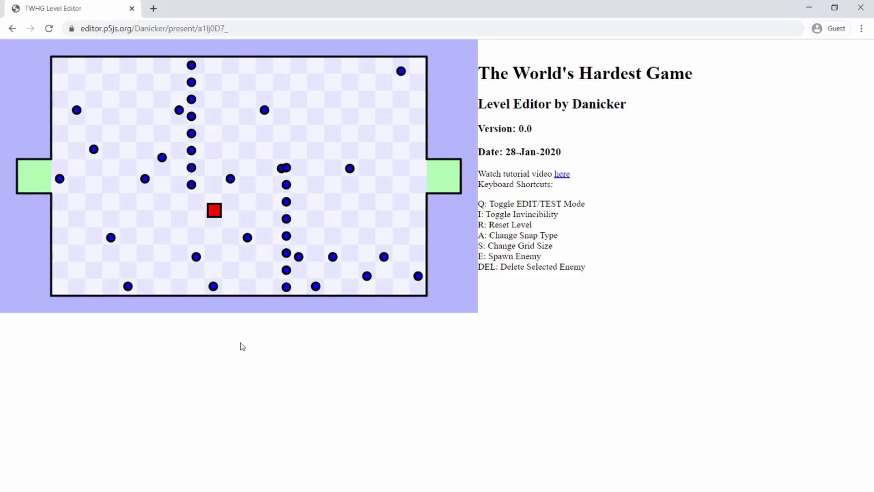
{"action": "key", "text": "Right"}
{"action": "key", "text": "Up"}
{"action": "key", "text": "Right"}
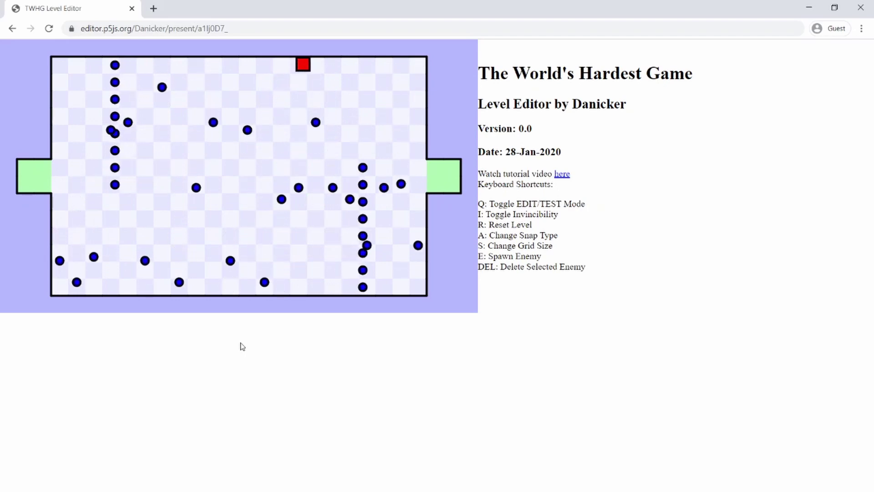
- Try to guide the red square from the top wall past the right-hand enemies toward the right green zone
{"action": "key", "text": "Right"}
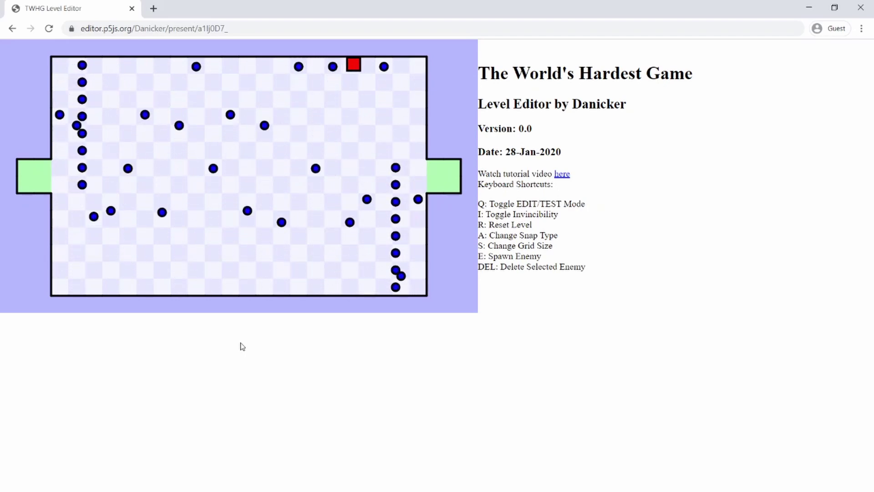
{"action": "key", "text": "Right"}
{"action": "key", "text": "Left"}
{"action": "key", "text": "Down"}
{"action": "key", "text": "Right"}
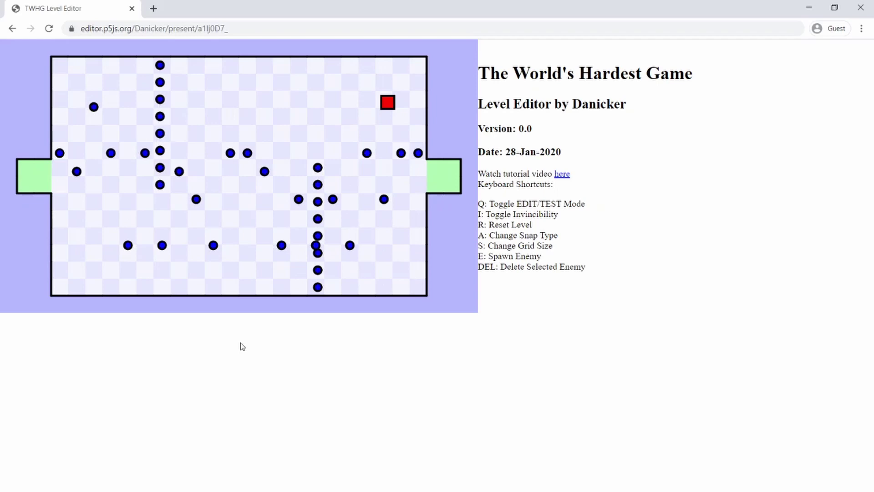
{"action": "key", "text": "Up"}
{"action": "key", "text": "Left"}
{"action": "key", "text": "Up"}
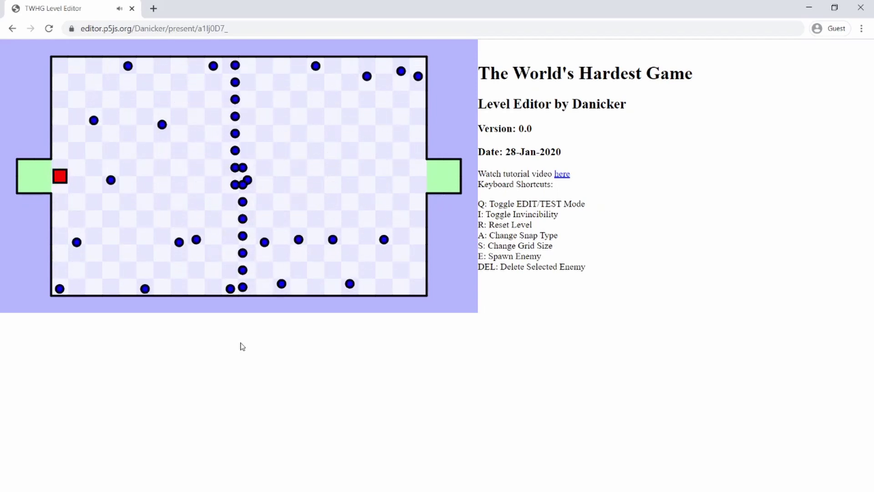
- Try to move the red square from the left green zone through the enemies in the level's upper-left area
{"action": "key", "text": "Up"}
{"action": "key", "text": "Right"}
{"action": "key", "text": "Up"}
{"action": "key", "text": "Right"}
{"action": "key", "text": "Up"}
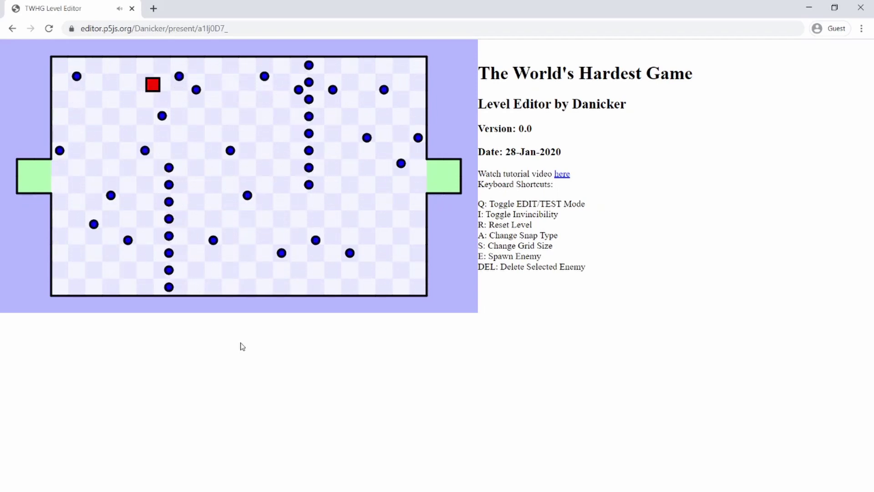
{"action": "key", "text": "Down"}
- Guide the red square from the left green zone around the sweeping lower column to the upper middle of the level
{"action": "key", "text": "Right"}
{"action": "key", "text": "Up"}
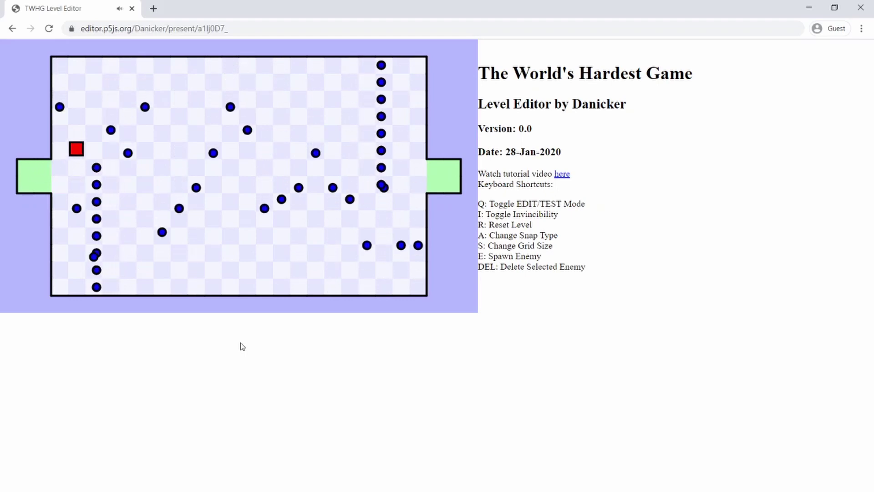
{"action": "key", "text": "Right"}
{"action": "key", "text": "Up"}
{"action": "key", "text": "Right"}
{"action": "key", "text": "Down"}
{"action": "key", "text": "Up"}
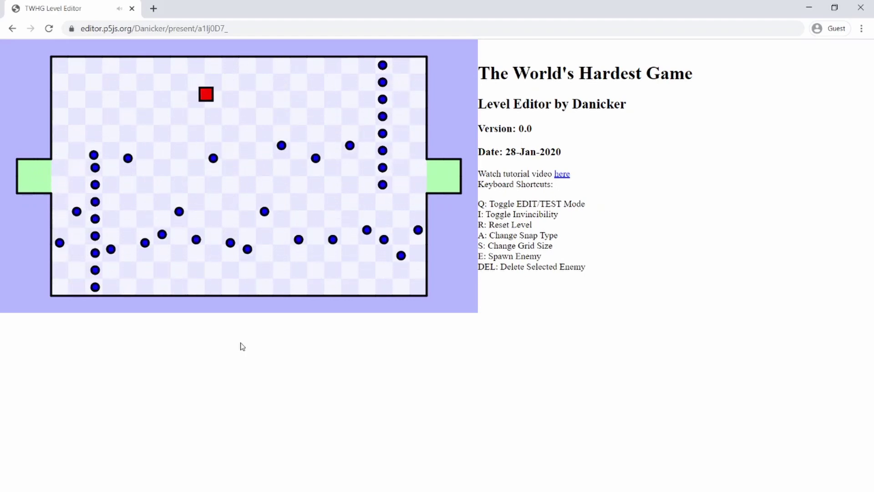
- Try to bring the red square from the upper middle down through the centre and across the lower-right area
{"action": "key", "text": "Down"}
{"action": "key", "text": "Right"}
{"action": "key", "text": "Left"}
{"action": "key", "text": "Down"}
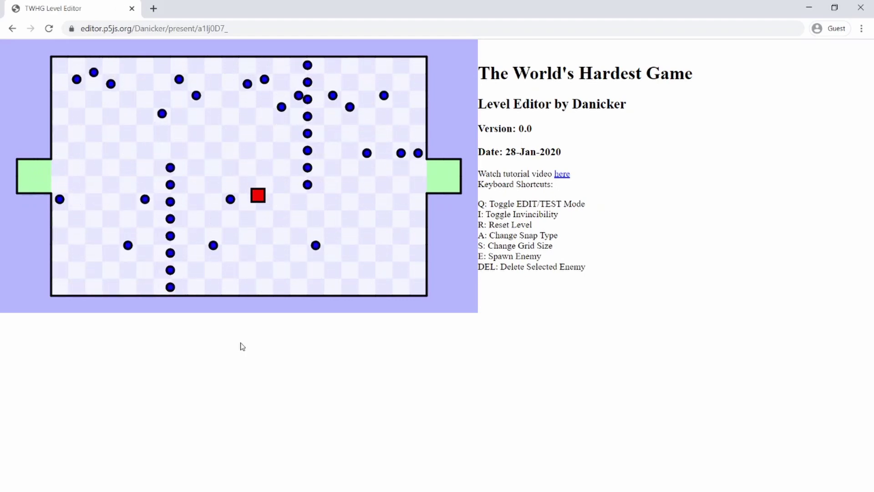
{"action": "key", "text": "Down"}
{"action": "key", "text": "Right"}
{"action": "key", "text": "Up"}
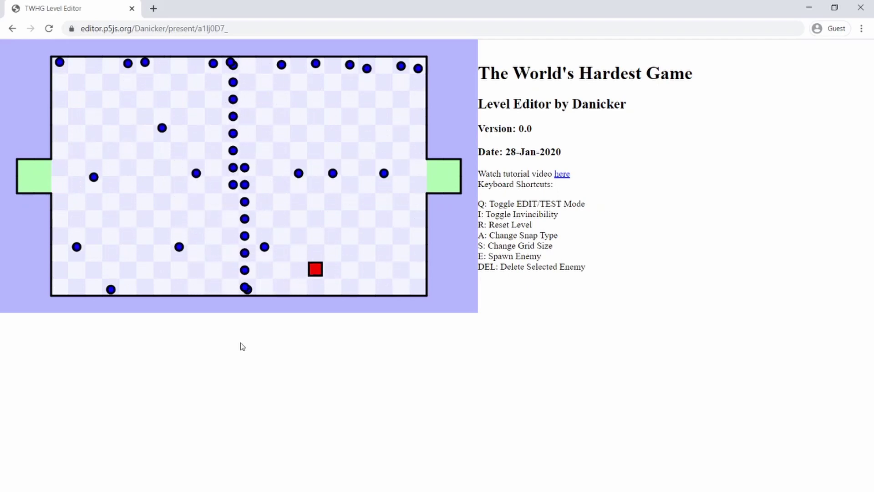
{"action": "key", "text": "Right"}
- Take the red square from the left green zone diagonally across the level to the upper centre
{"action": "key", "text": "Right"}
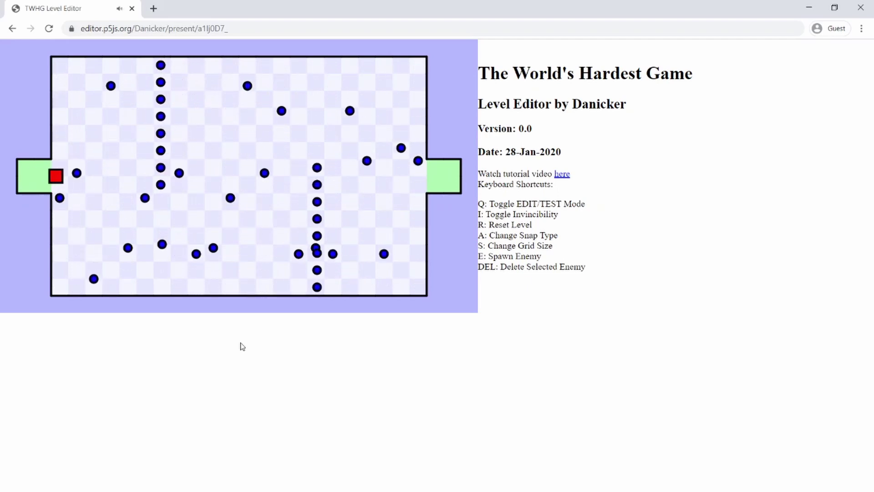
{"action": "key", "text": "Down"}
{"action": "key", "text": "Right"}
{"action": "key", "text": "Up"}
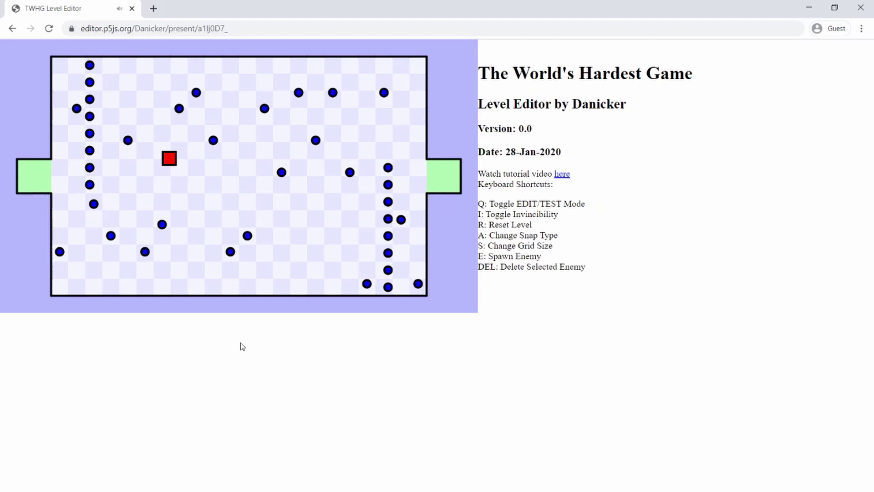
{"action": "key", "text": "Right"}
{"action": "key", "text": "Up"}
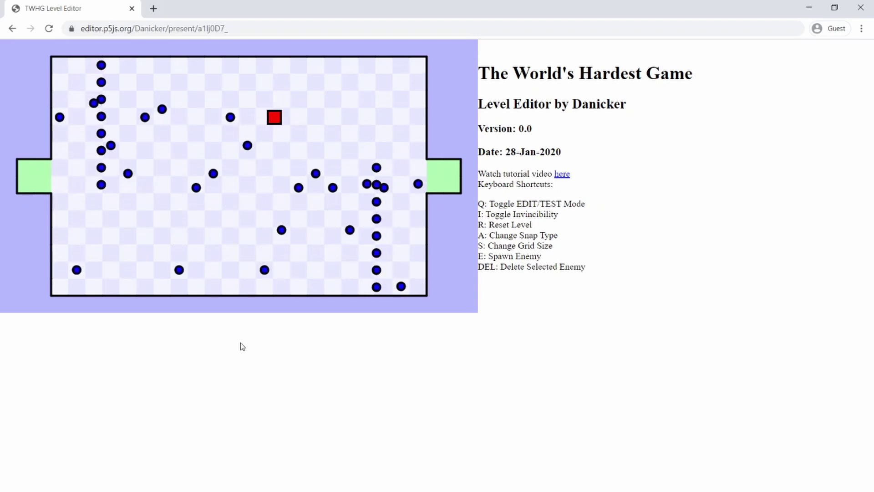
- Try to dodge the enemies right of the upper centre while advancing the red square toward the right green zone
{"action": "key", "text": "Up"}
{"action": "key", "text": "Left"}
{"action": "key", "text": "Down"}
{"action": "key", "text": "Right"}
{"action": "key", "text": "Up"}
{"action": "key", "text": "Down"}
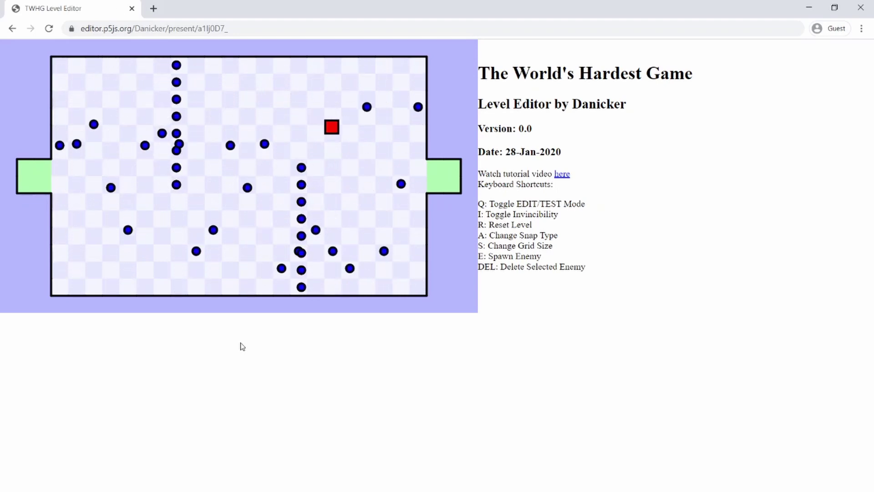
{"action": "key", "text": "Up"}
- Move the red square from the left green zone up to the top wall and along it to the upper middle
{"action": "key", "text": "Up"}
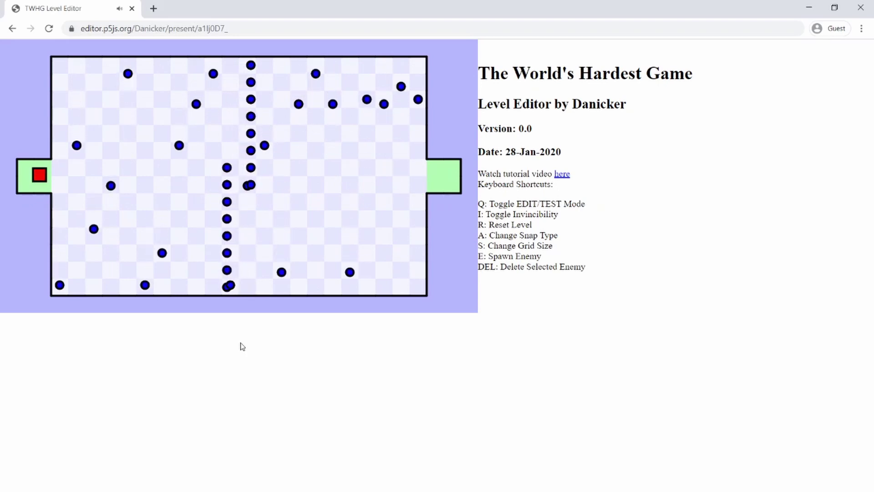
{"action": "key", "text": "Right"}
{"action": "key", "text": "Up"}
{"action": "key", "text": "Right"}
{"action": "key", "text": "Up"}
{"action": "key", "text": "Right"}
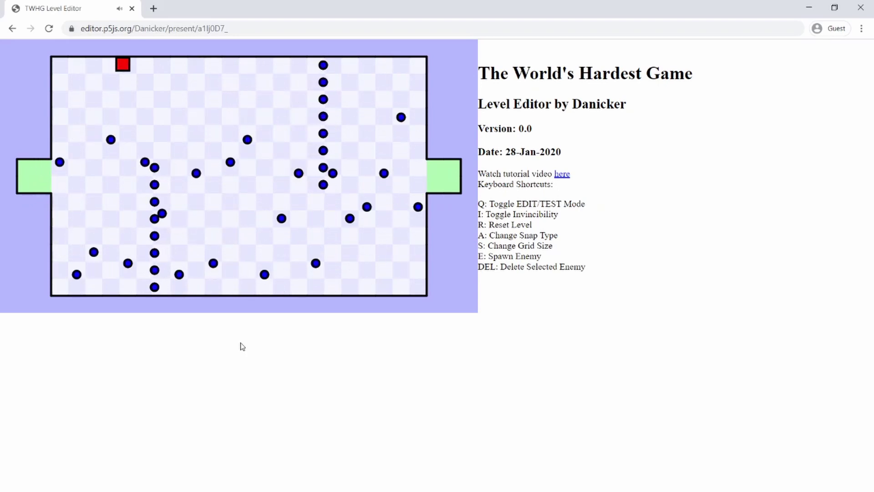
{"action": "key", "text": "Down"}
{"action": "key", "text": "Right"}
{"action": "key", "text": "Up"}
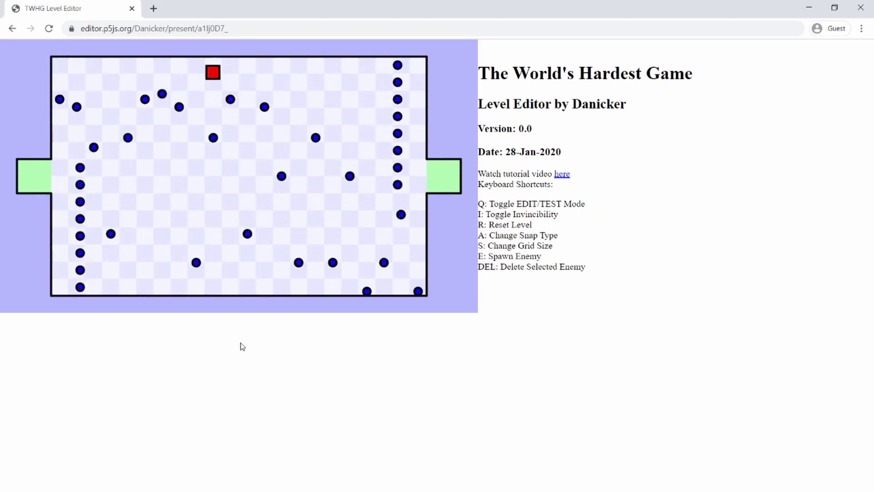
- Lower the red square from the upper middle through the central enemies to the bottom wall
{"action": "key", "text": "Down"}
{"action": "key", "text": "Down"}
{"action": "key", "text": "Right"}
{"action": "key", "text": "Left"}
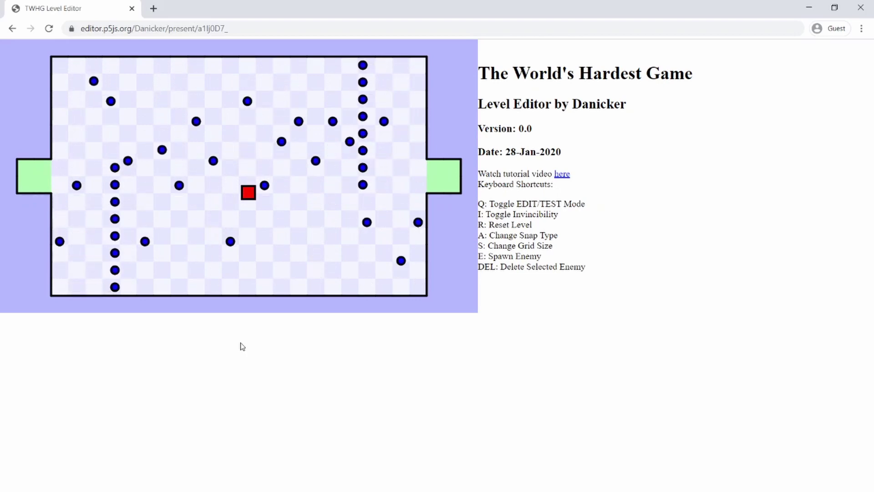
{"action": "key", "text": "Down"}
{"action": "key", "text": "Right"}
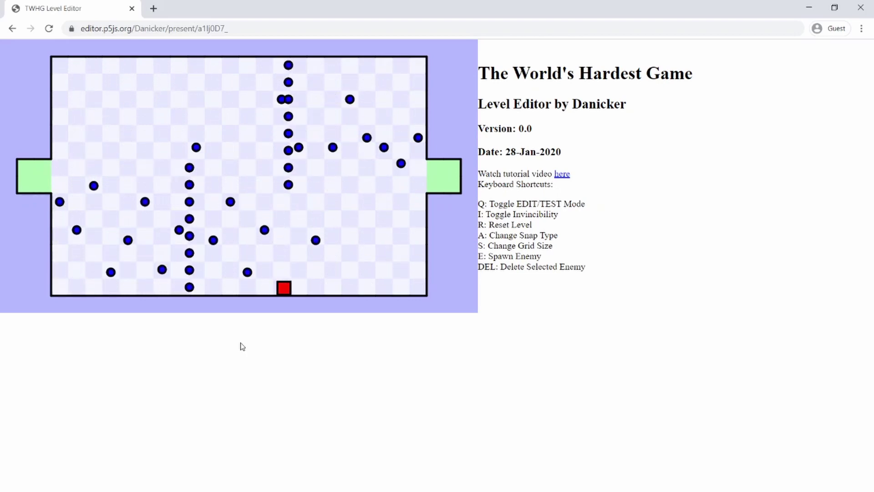
- Try to guide the red square from the bottom wall up through the right-hand enemies toward the right green zone
{"action": "key", "text": "Up"}
{"action": "key", "text": "Right"}
{"action": "key", "text": "Left"}
{"action": "key", "text": "Down"}
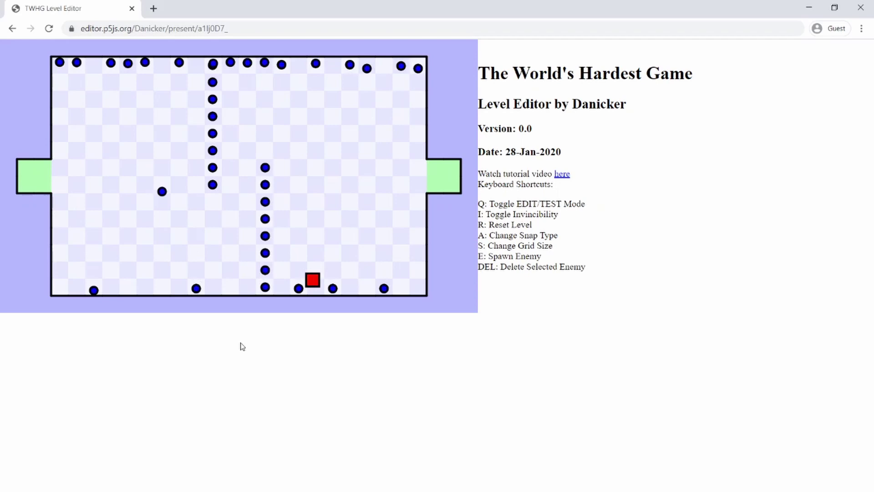
{"action": "key", "text": "Right"}
{"action": "key", "text": "Up"}
{"action": "key", "text": "Up"}
{"action": "key", "text": "Right"}
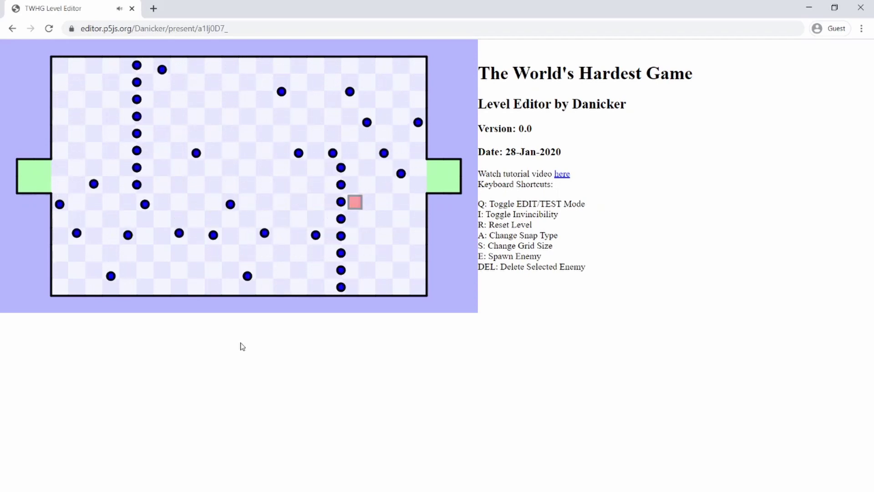
- Try to cross from the left green zone through the left-hand enemies and along the top wall
{"action": "key", "text": "Right"}
{"action": "key", "text": "Down"}
{"action": "key", "text": "Up"}
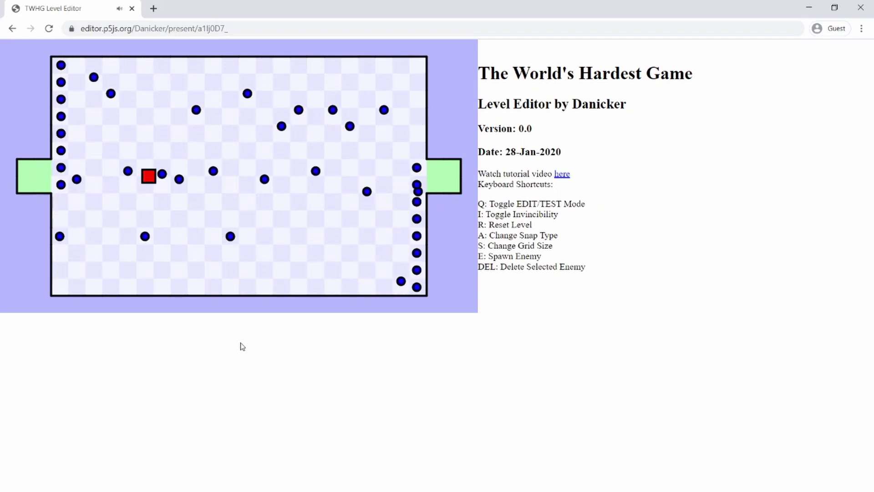
{"action": "key", "text": "Up"}
{"action": "key", "text": "Right"}
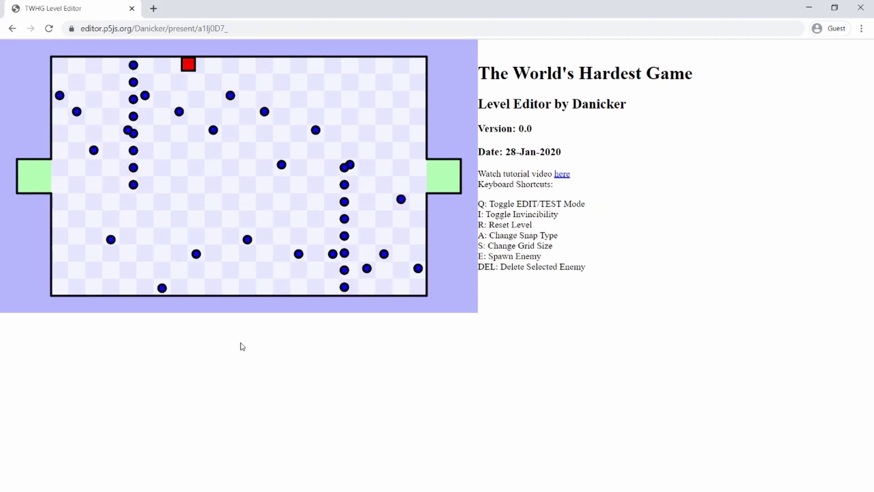
- Weave the red square from the left green zone through the upper-left enemies to the level's upper middle
{"action": "key", "text": "Right"}
{"action": "key", "text": "Up"}
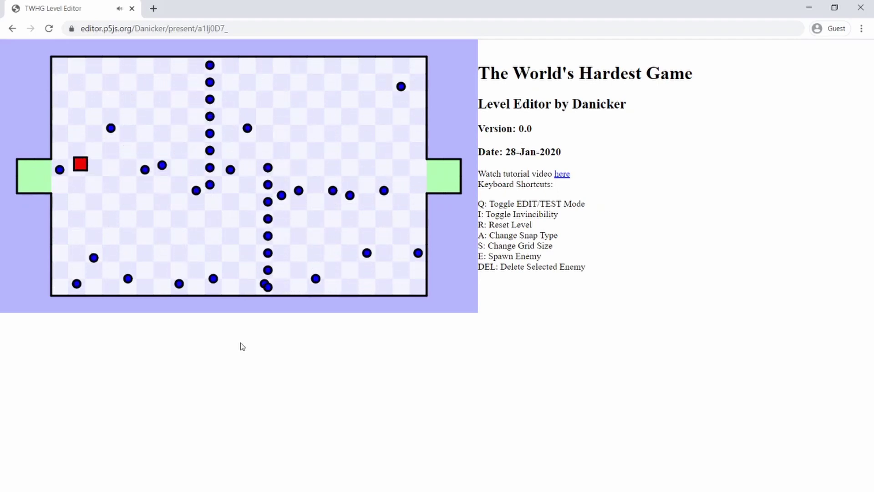
{"action": "key", "text": "Right"}
{"action": "key", "text": "Down"}
{"action": "key", "text": "Left"}
{"action": "key", "text": "Up"}
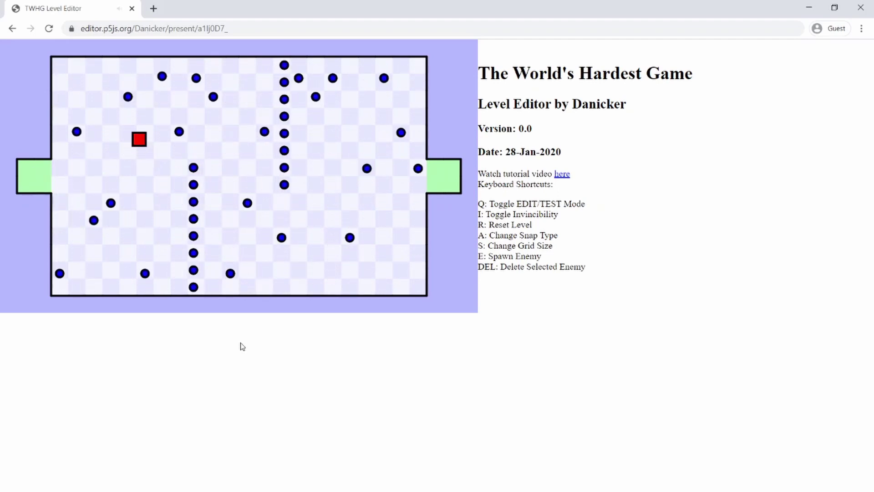
{"action": "key", "text": "Up"}
{"action": "key", "text": "Right"}
{"action": "key", "text": "Down"}
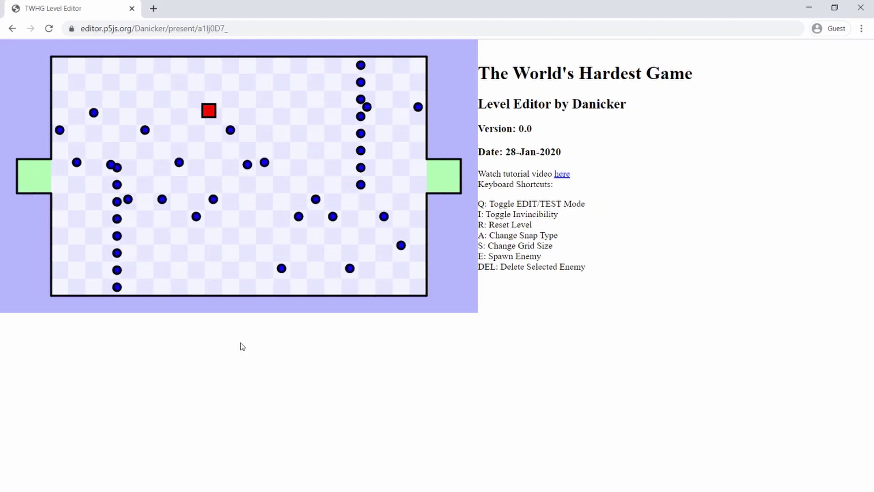
- Try to pass from the upper middle through the lower centre and up among the right-hand enemies
{"action": "key", "text": "Left"}
{"action": "key", "text": "Down"}
{"action": "key", "text": "Right"}
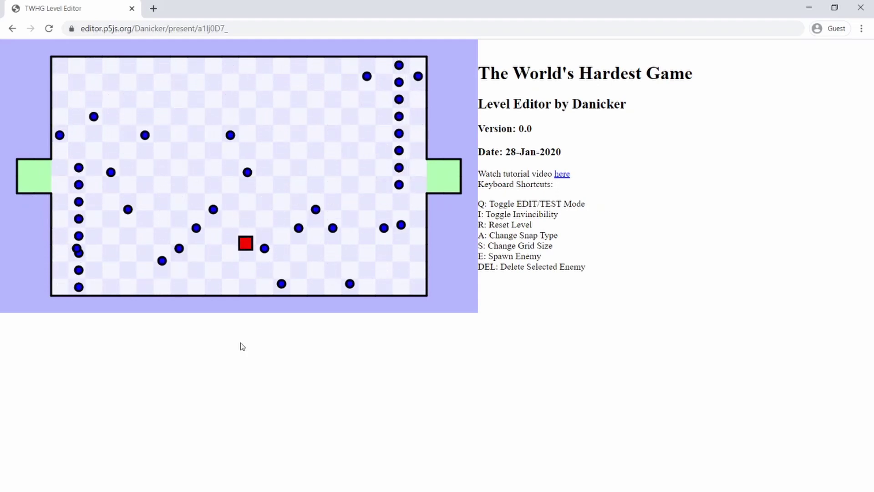
{"action": "key", "text": "Up"}
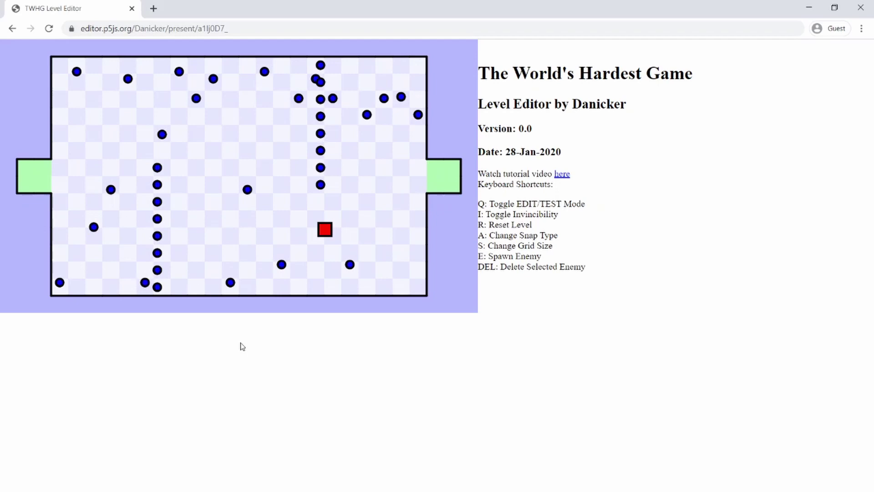
{"action": "key", "text": "Left"}
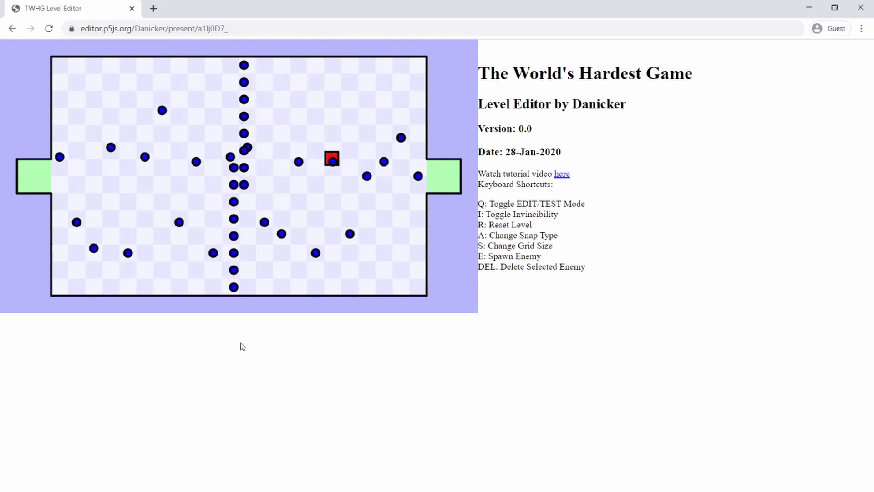
- Guide the red square from the left green zone through the lower-left area and diagonally up to the upper right
{"action": "key", "text": "Down"}
{"action": "key", "text": "Right"}
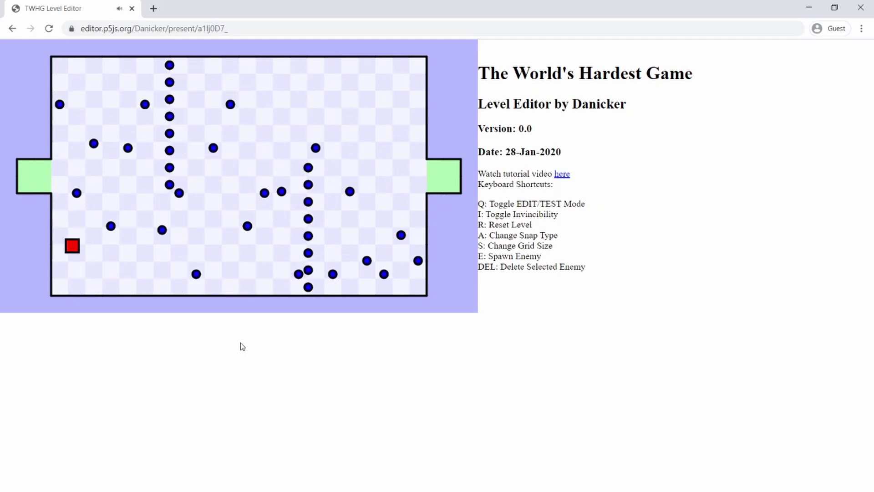
{"action": "key", "text": "Up"}
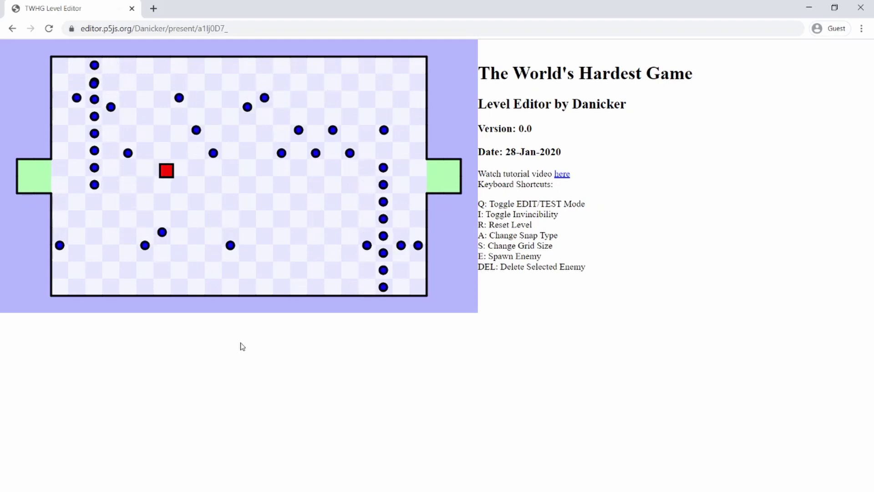
{"action": "key", "text": "Down"}
{"action": "key", "text": "Right"}
{"action": "key", "text": "Up"}
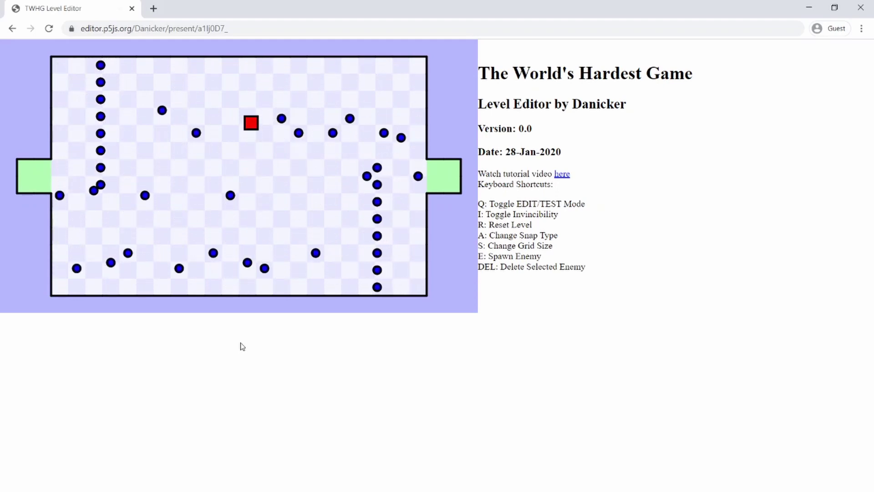
{"action": "key", "text": "Right"}
{"action": "key", "text": "Up"}
{"action": "key", "text": "Right"}
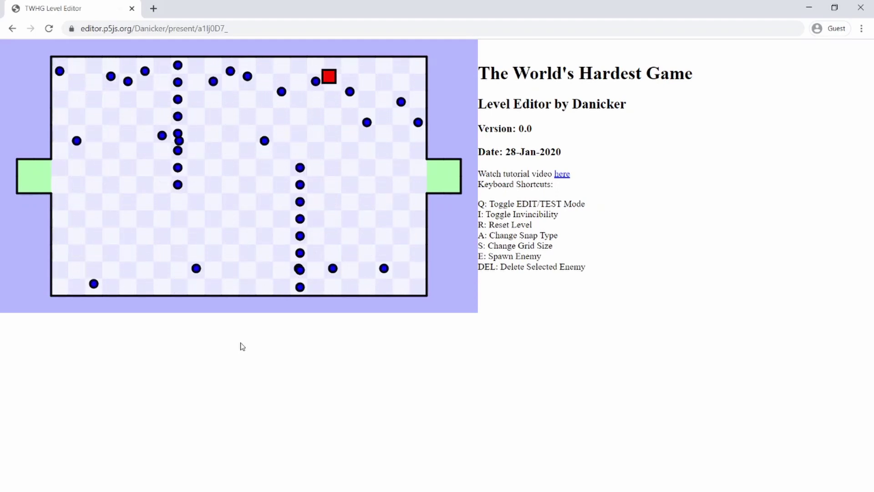
- Steer the red square along the upper wall between the enemies toward the level's upper-right corner
{"action": "key", "text": "Down"}
{"action": "key", "text": "Up"}
{"action": "key", "text": "Right"}
{"action": "key", "text": "Left"}
{"action": "key", "text": "Down"}
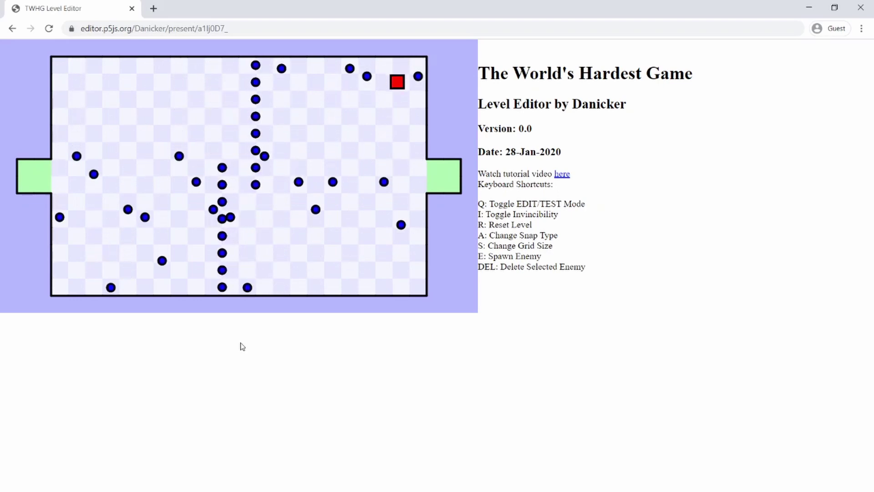
- Bring the red square down the level's right side past the moving enemies and into the right green zone
{"action": "key", "text": "Down"}
{"action": "key", "text": "Up"}
{"action": "key", "text": "Right"}
{"action": "key", "text": "Left"}
{"action": "key", "text": "Down"}
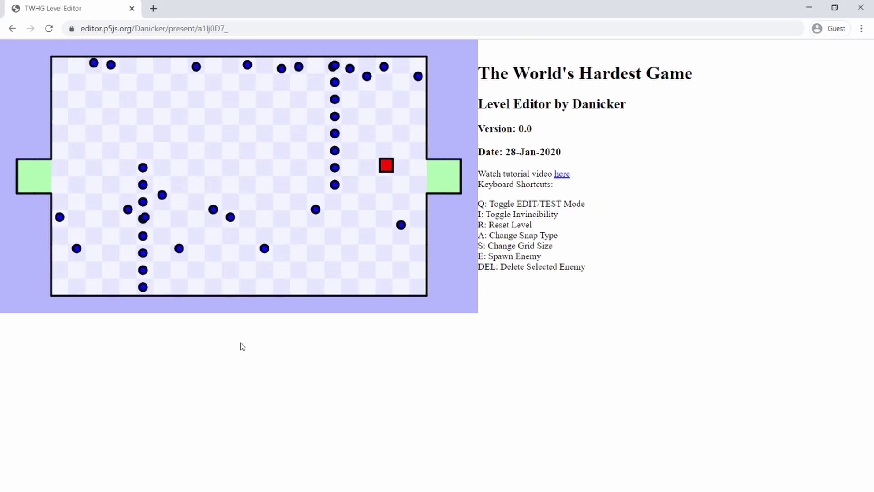
{"action": "key", "text": "Right"}
{"action": "key", "text": "Right"}
{"action": "key", "text": "Down"}
{"action": "key", "text": "Up"}
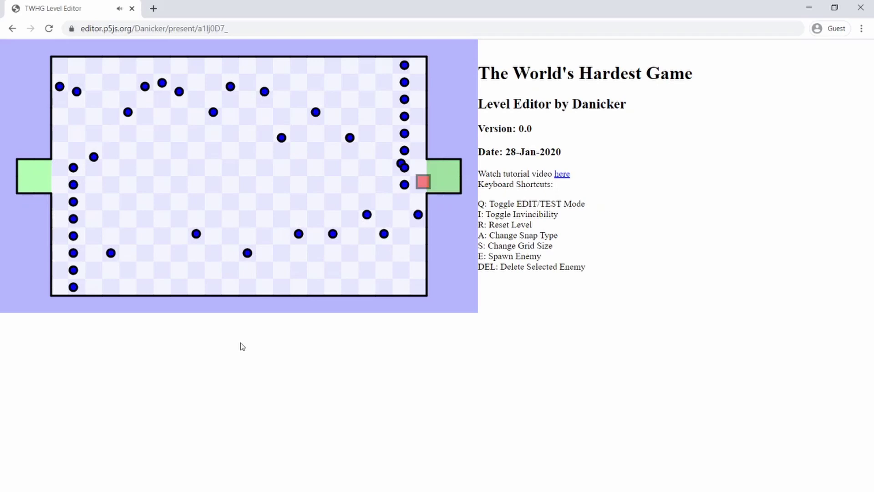
{"action": "key", "text": "Right"}
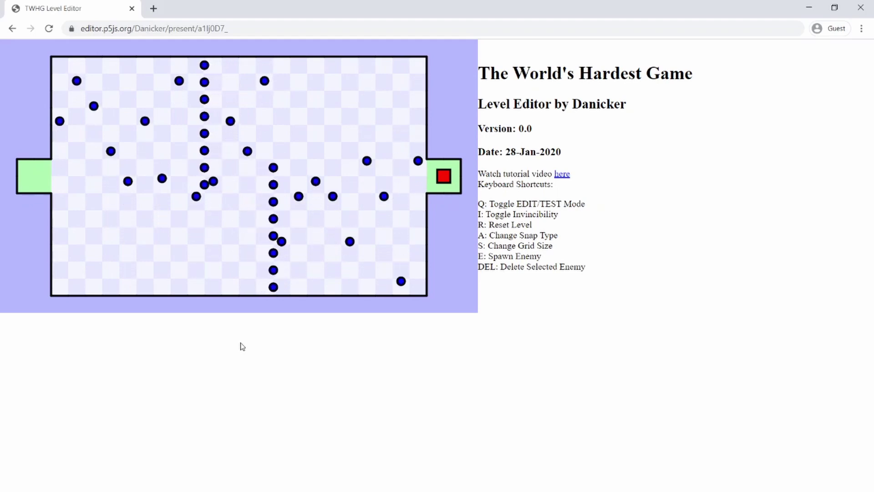
- Switch the empty level to test mode and back to edit mode
{"action": "key", "text": "q"}
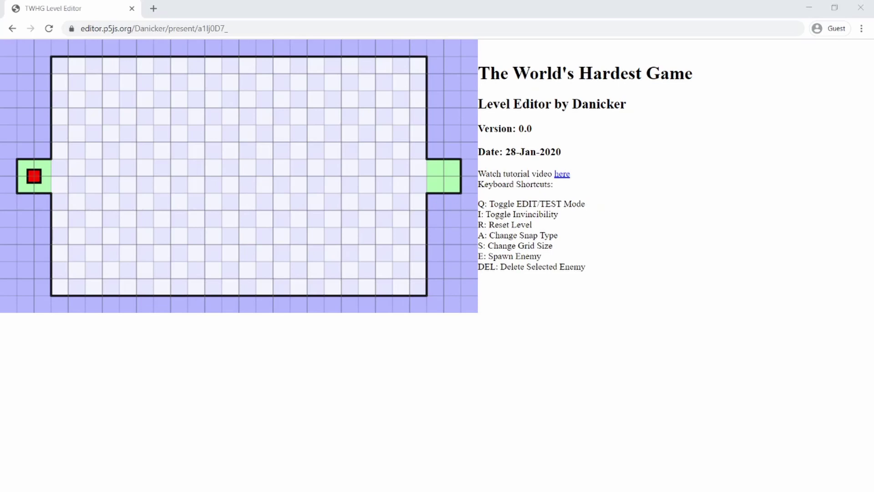
{"action": "key", "text": "q"}
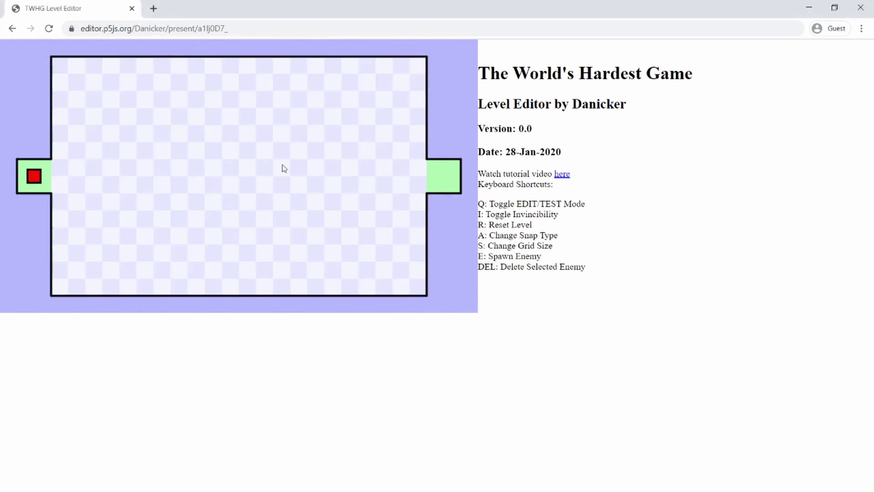
{"action": "key", "text": "q"}
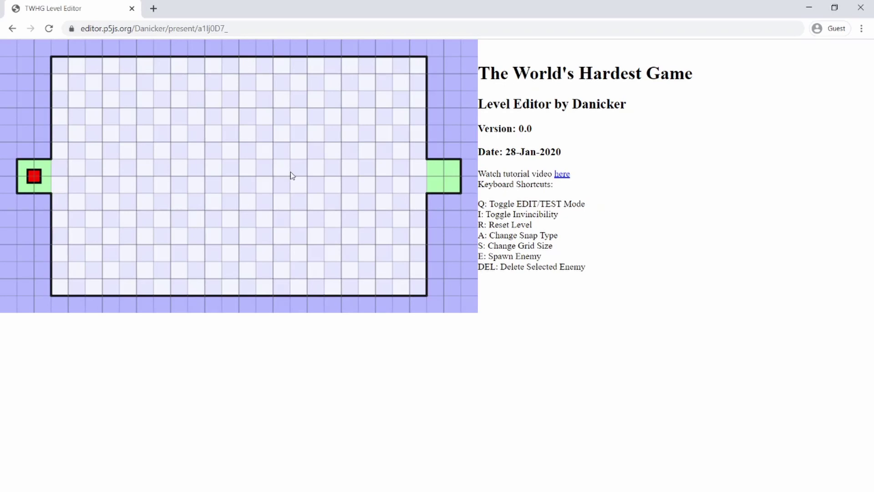
- Spawn a linear enemy in the upper-left part of the level and try selecting and deselecting it
{"action": "key", "text": "e"}
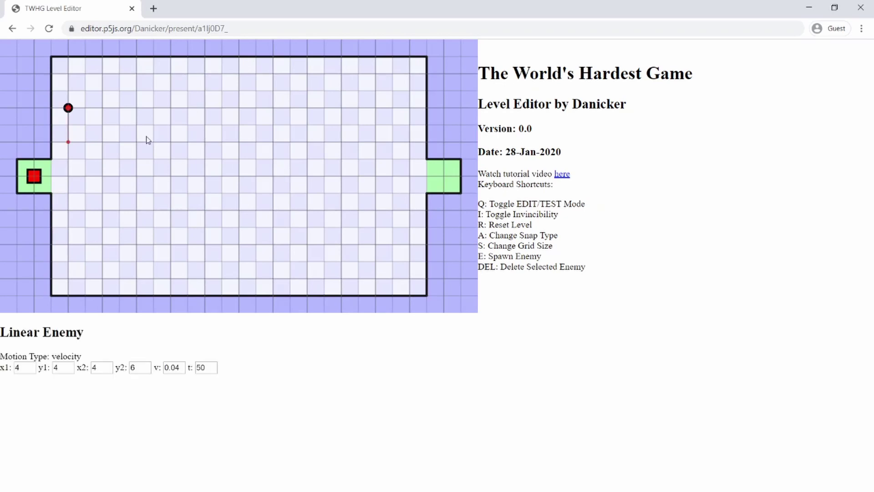
{"action": "left_click", "coordinate": [101, 122]}
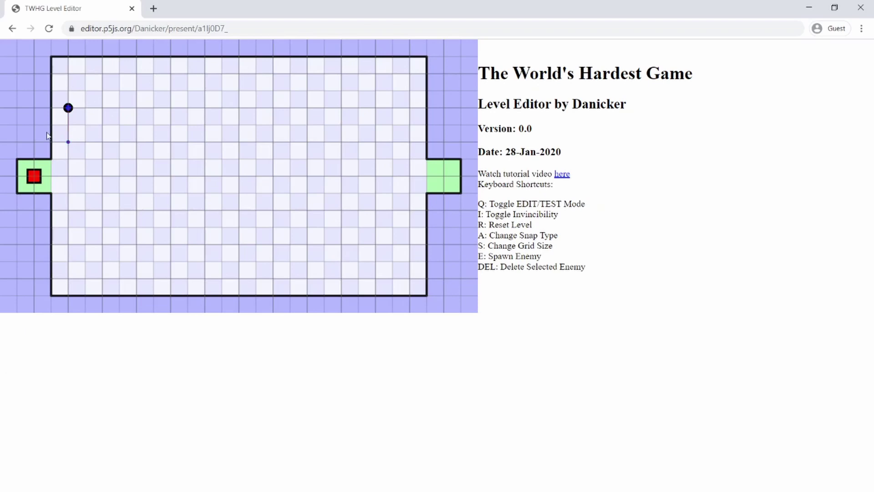
{"action": "left_click", "coordinate": [68, 108]}
{"action": "left_click", "coordinate": [123, 169]}
- Reposition the enemy's path endpoints so it runs vertically from grid point (12, 2) to (12, 14)
{"action": "left_click_drag", "start_coordinate": [68, 109], "coordinate": [205, 74]}
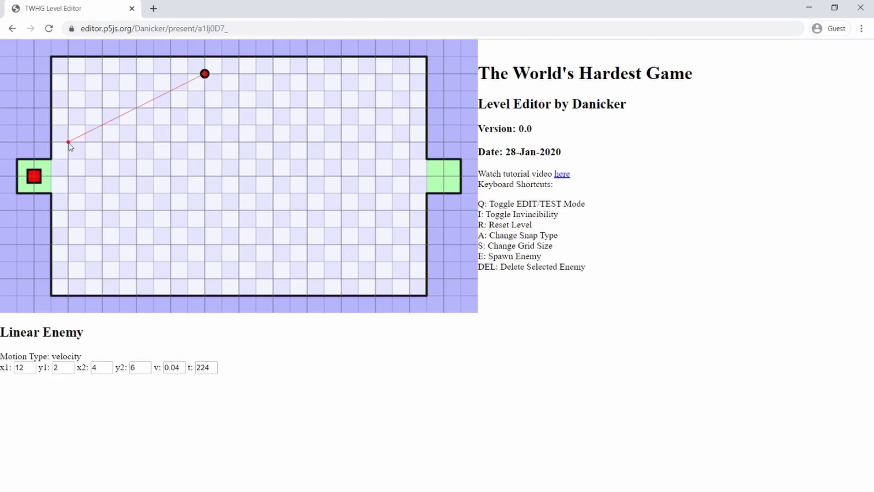
{"action": "left_click_drag", "start_coordinate": [68, 142], "coordinate": [204, 279]}
{"action": "left_click", "coordinate": [223, 76]}
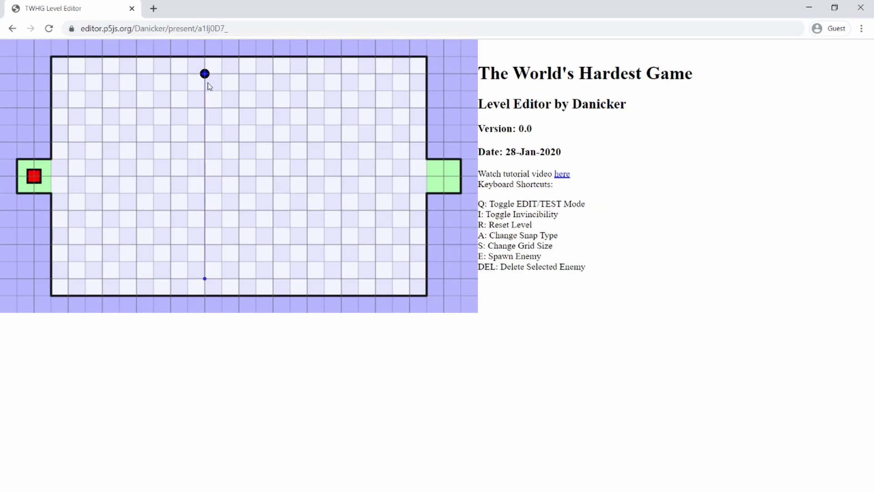
{"action": "left_click", "coordinate": [206, 77]}
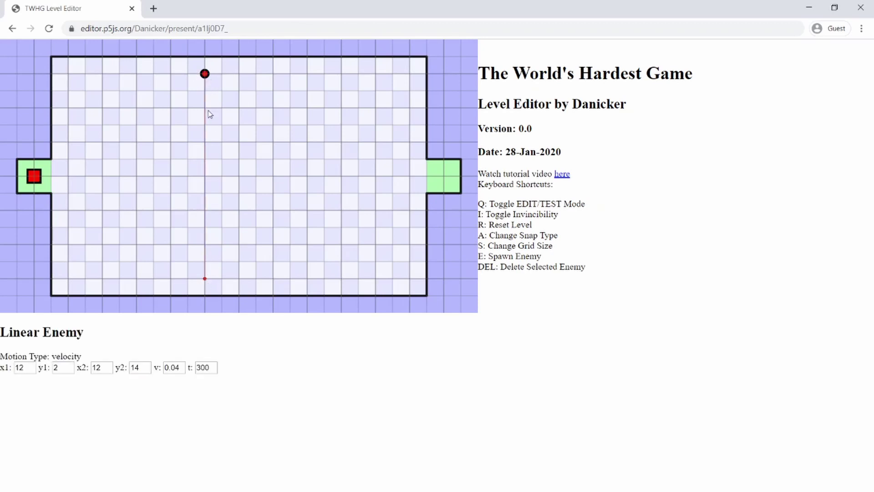
{"action": "left_click", "coordinate": [246, 182]}
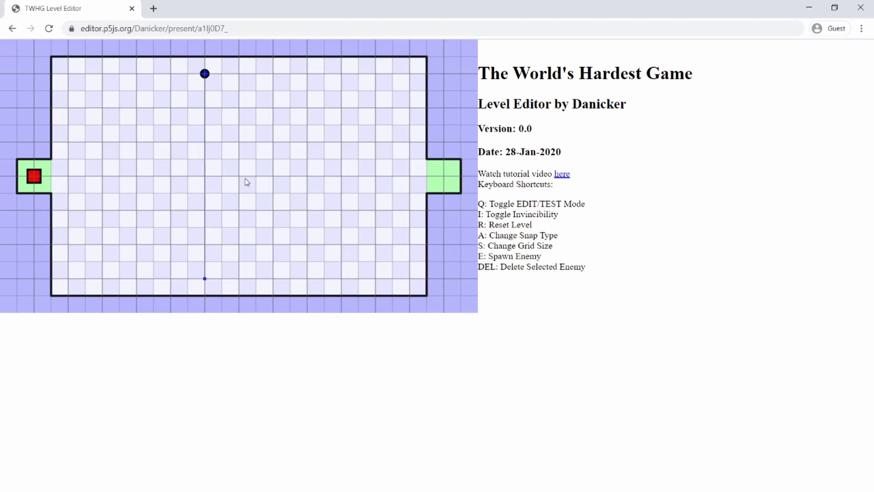
- Test the level and try to guide the red square from the left green zone around the vertically moving enemy
{"action": "key", "text": "q"}
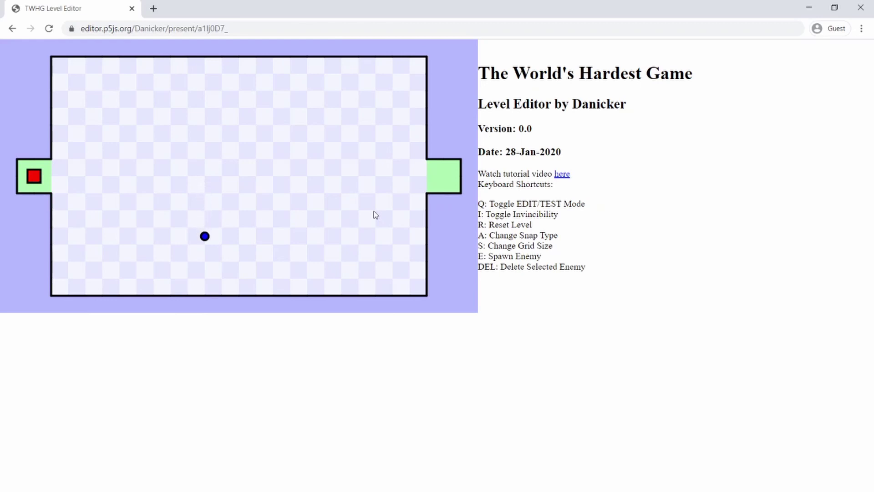
{"action": "key", "text": "Right"}
{"action": "key", "text": "Up"}
{"action": "key", "text": "Down"}
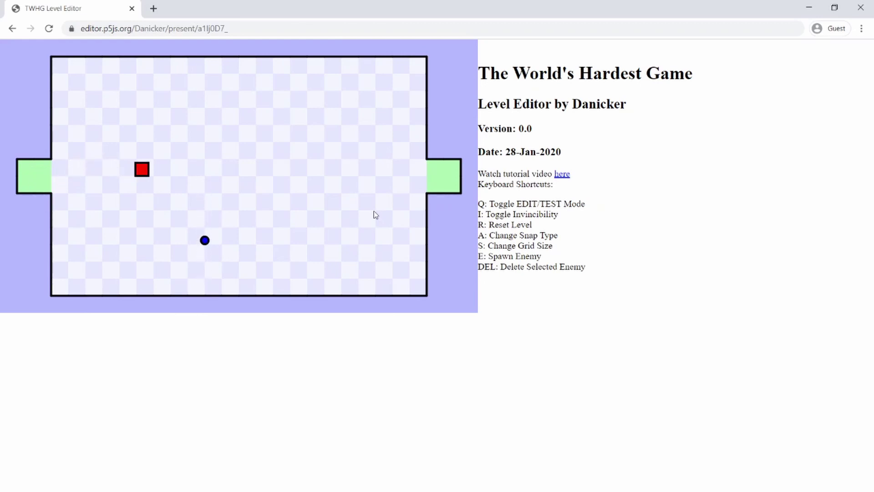
{"action": "key", "text": "Up"}
{"action": "key", "text": "Up"}
{"action": "key", "text": "Right"}
{"action": "key", "text": "Up"}
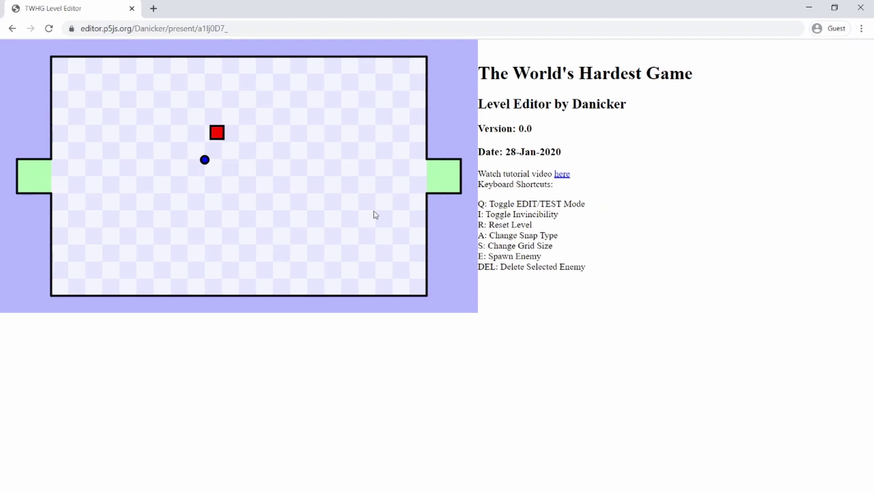
{"action": "key", "text": "Left"}
{"action": "key", "text": "Right"}
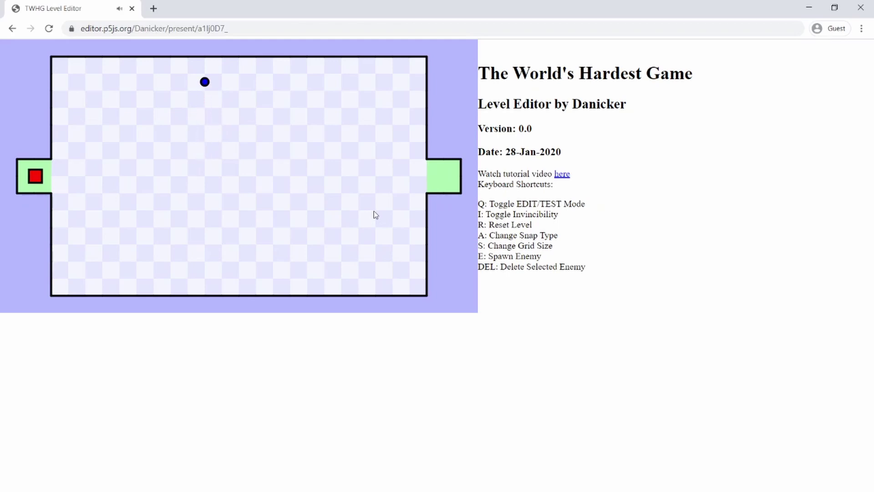
- Guide the red square above the moving enemy to the right green zone and return to edit mode
{"action": "key", "text": "Up"}
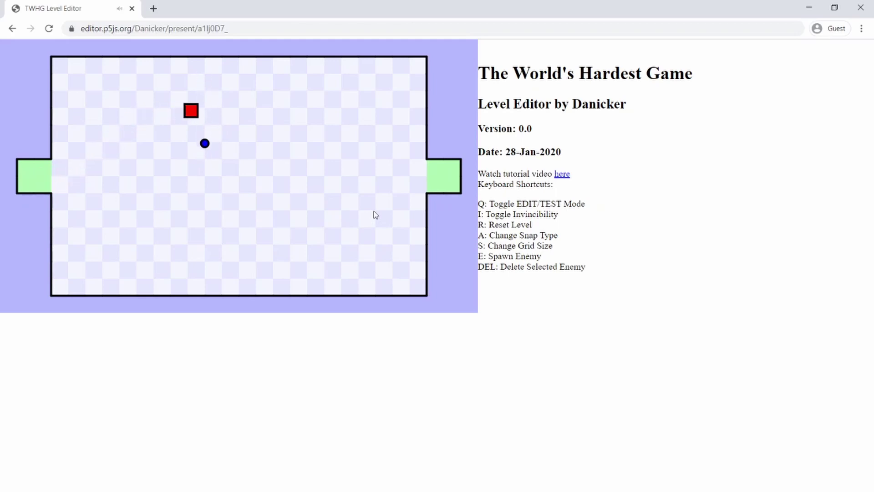
{"action": "key", "text": "Down"}
{"action": "key", "text": "Right"}
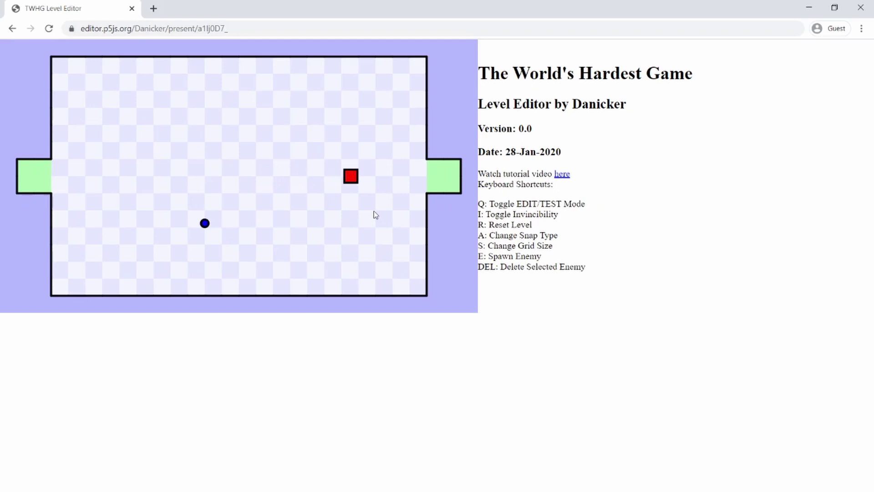
{"action": "key", "text": "Right"}
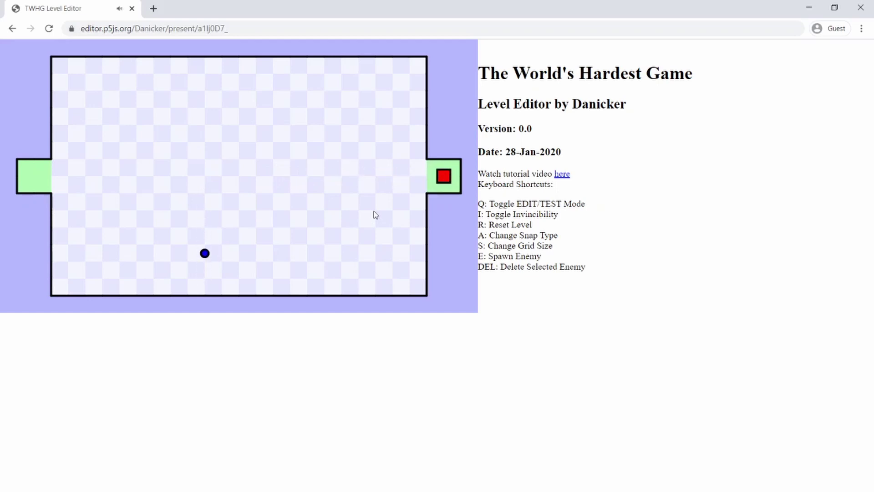
{"action": "key", "text": "q"}
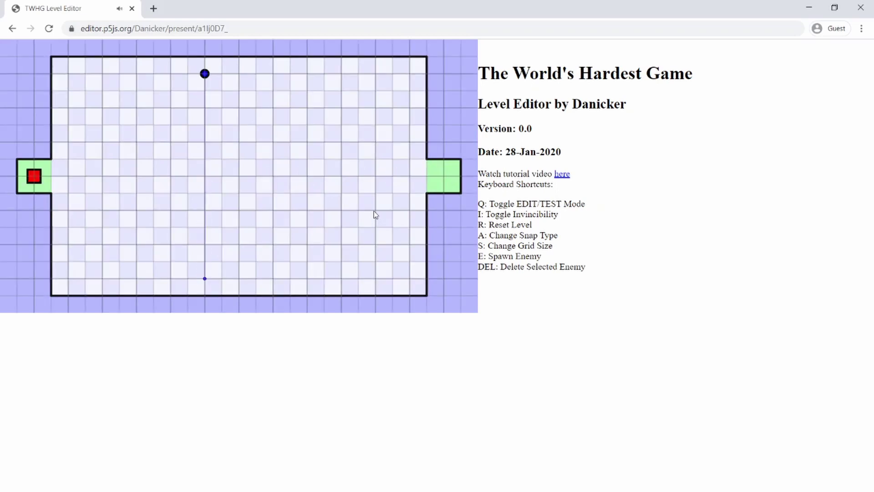
- Set the vertical enemy's velocity to 0.1 and run the level in test mode
{"action": "left_click", "coordinate": [205, 74]}
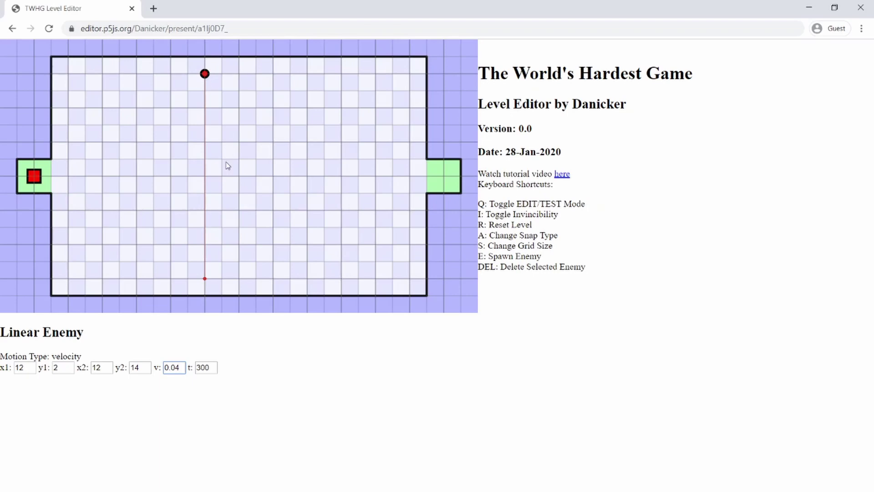
{"action": "key", "text": "q"}
{"action": "key", "text": "q"}
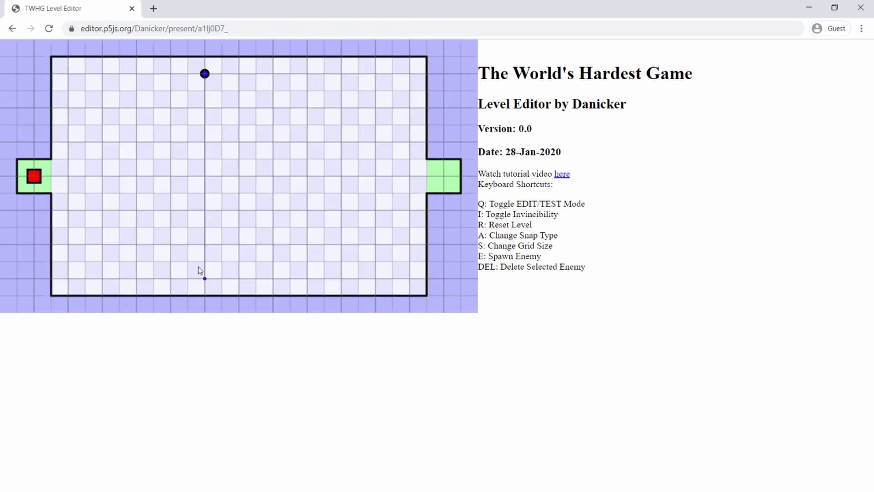
{"action": "left_click", "coordinate": [205, 279]}
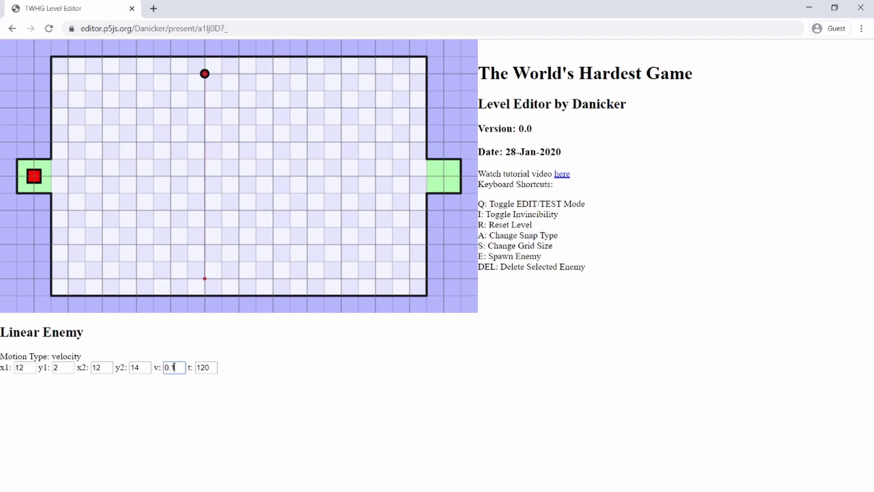
{"action": "key", "text": "q"}
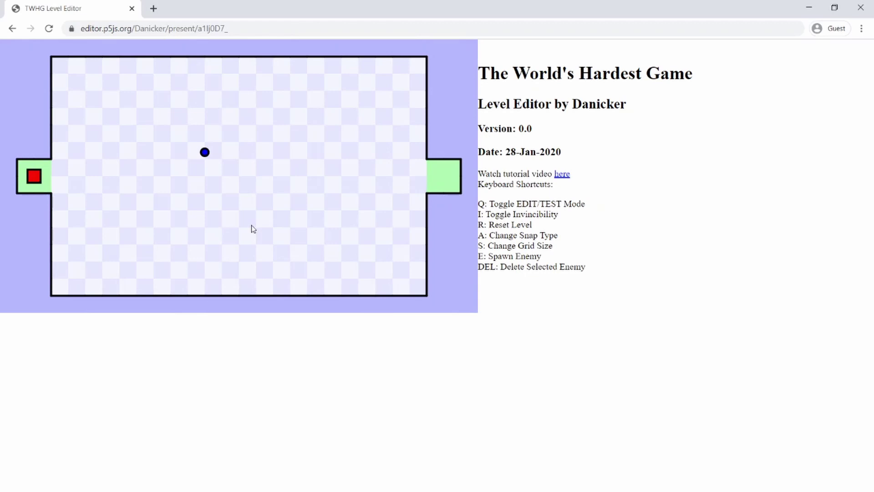
- Return to edit mode, set the enemy's velocity to 0.2, and preview its motion in test mode
{"action": "key", "text": "q"}
{"action": "left_click", "coordinate": [205, 74]}
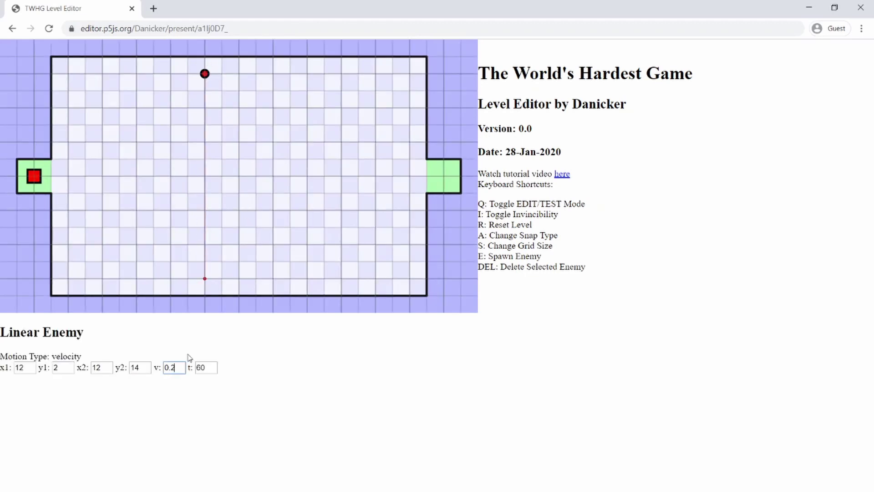
{"action": "key", "text": "q"}
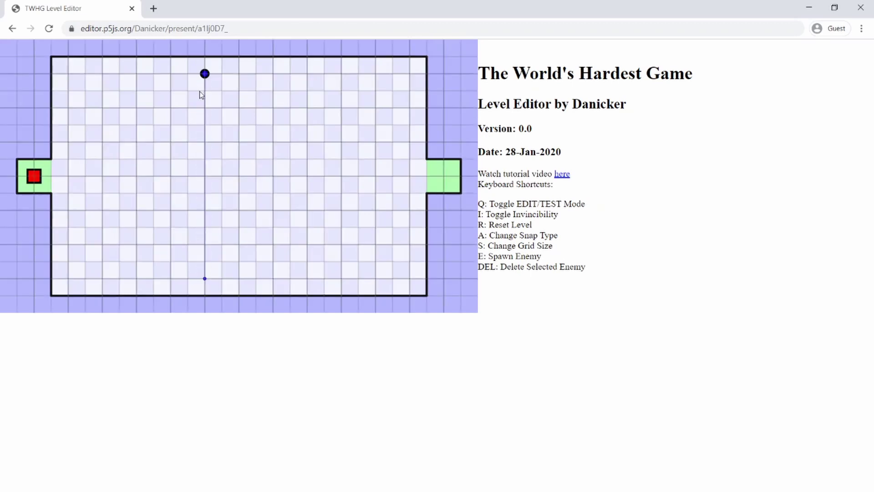
- Set the enemy's velocity to 0.01, preview its motion in test mode, and return to edit mode
{"action": "left_click", "coordinate": [207, 76]}
{"action": "left_click", "coordinate": [184, 368]}
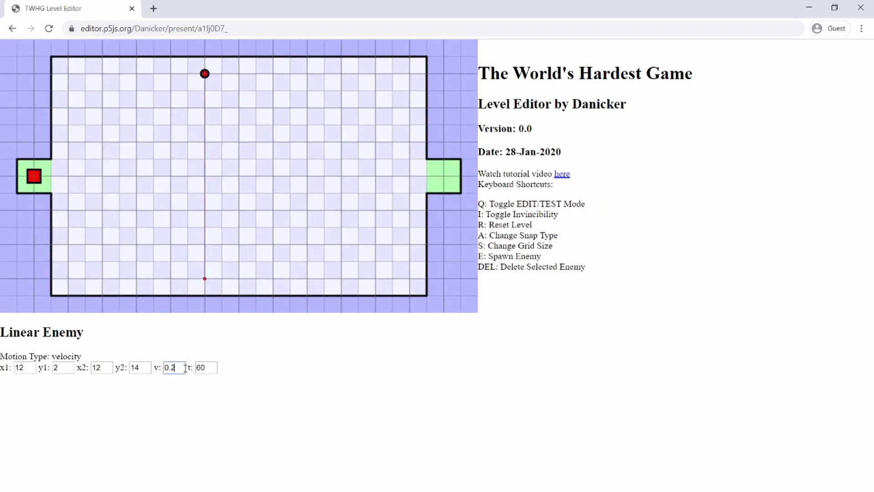
{"action": "key", "text": "BackSpace"}
{"action": "type", "text": "01"}
{"action": "left_click", "coordinate": [223, 335]}
{"action": "key", "text": "q"}
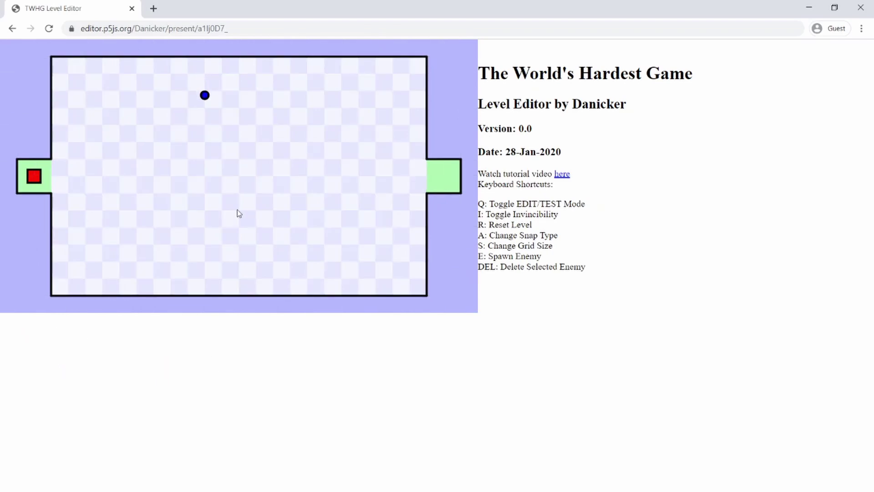
{"action": "key", "text": "q"}
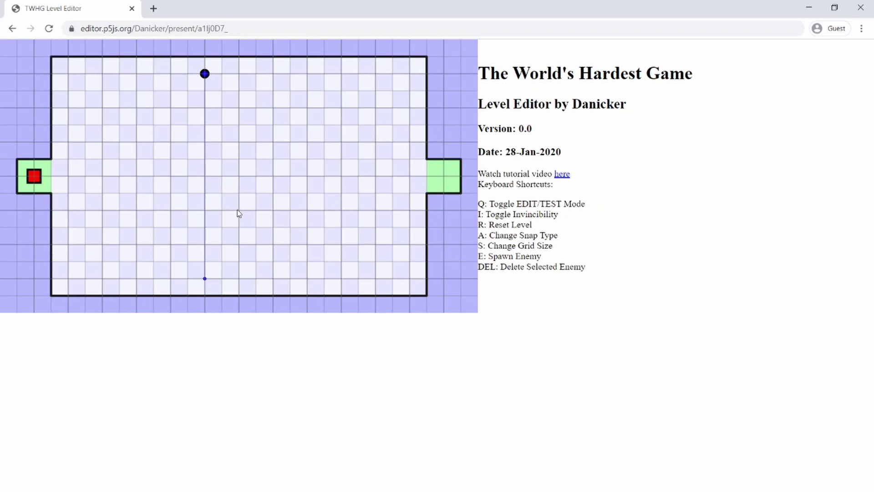
- Select the vertical enemy and examine its travel time value t
{"action": "left_click", "coordinate": [204, 74]}
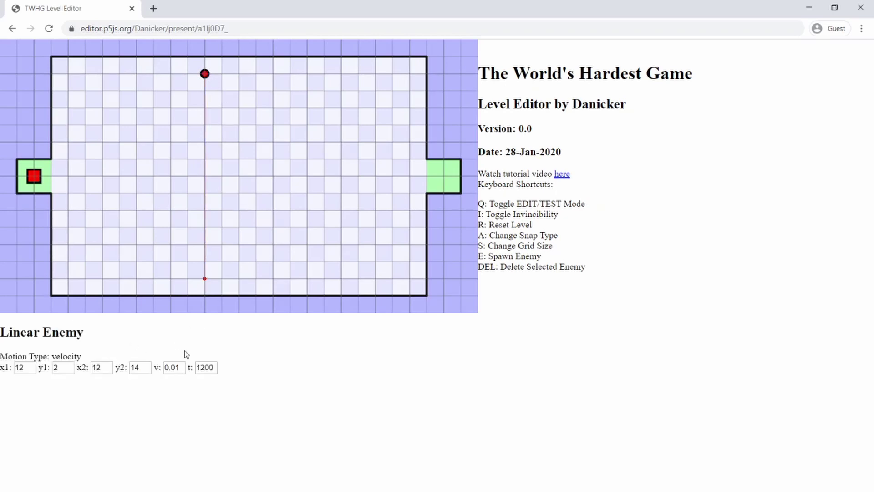
{"action": "left_click_drag", "start_coordinate": [188, 367], "coordinate": [198, 367]}
{"action": "left_click", "coordinate": [226, 372]}
{"action": "left_click_drag", "start_coordinate": [197, 367], "coordinate": [214, 368]}
{"action": "left_click", "coordinate": [225, 368]}
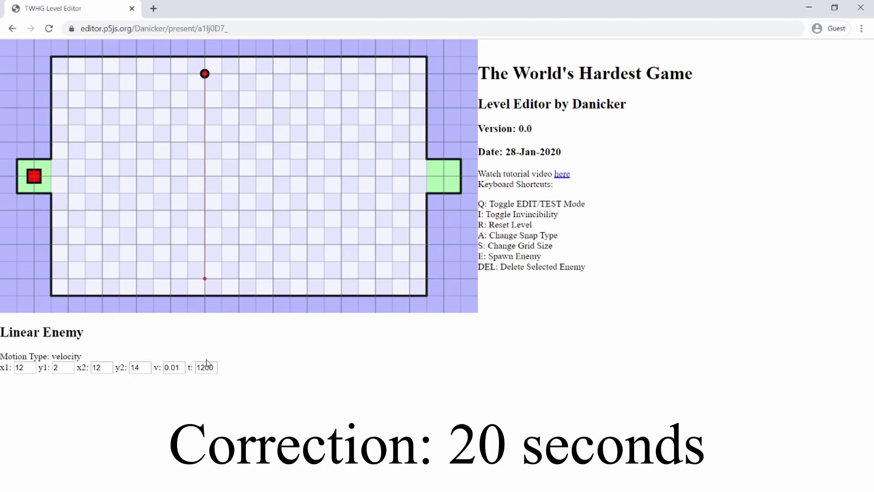
- Preview the enemy's movement in test mode, reselect the enemy in edit mode, and highlight its time value
{"action": "key", "text": "q"}
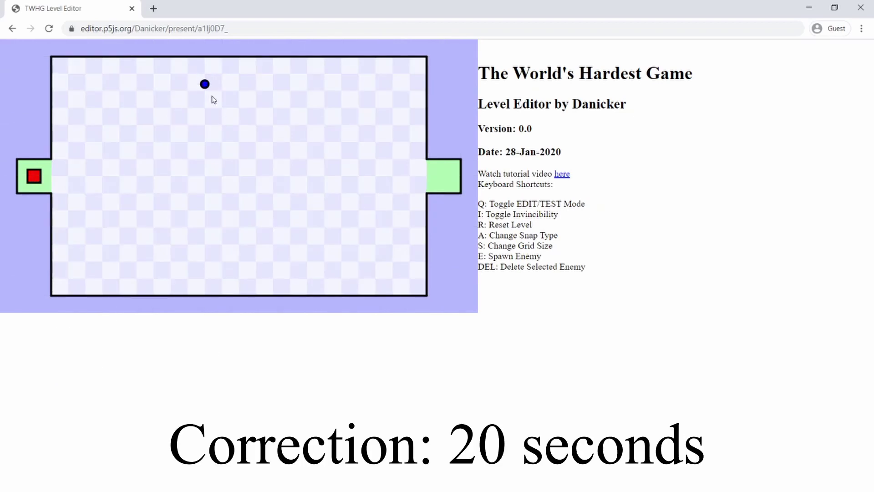
{"action": "key", "text": "q"}
{"action": "left_click", "coordinate": [208, 292]}
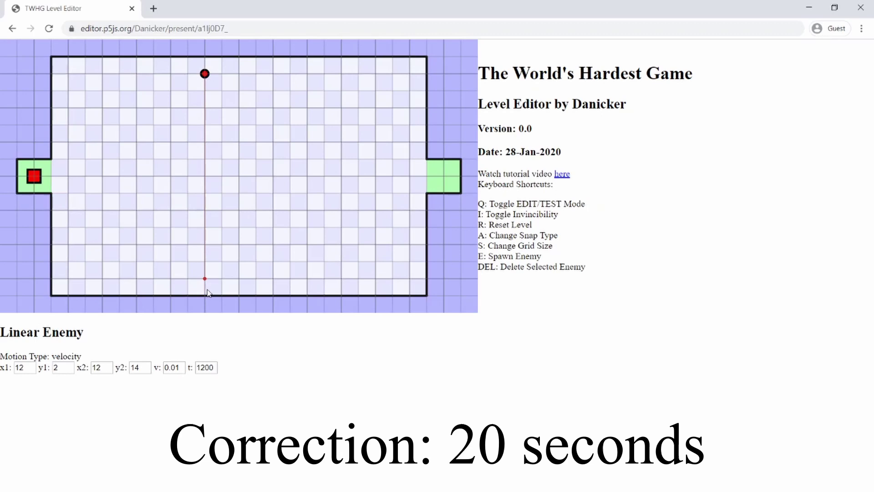
{"action": "left_click_drag", "start_coordinate": [214, 364], "coordinate": [190, 367]}
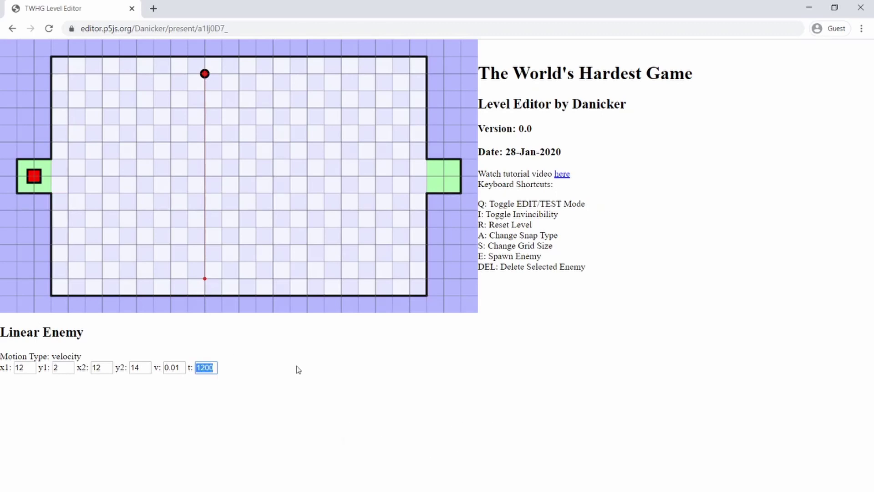
- Set the enemy's travel time to 300, preview its motion in test mode, and reselect it in edit mode
{"action": "type", "text": "3"}
{"action": "left_click", "coordinate": [299, 369]}
{"action": "key", "text": "q"}
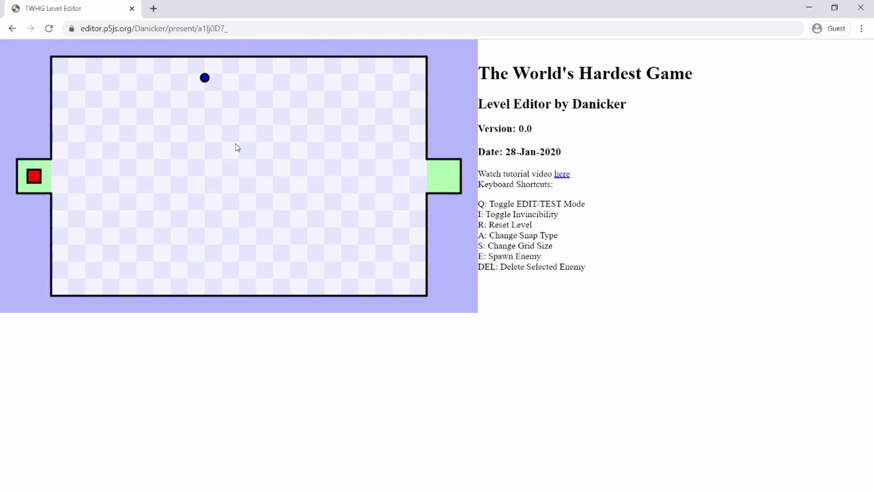
{"action": "key", "text": "q"}
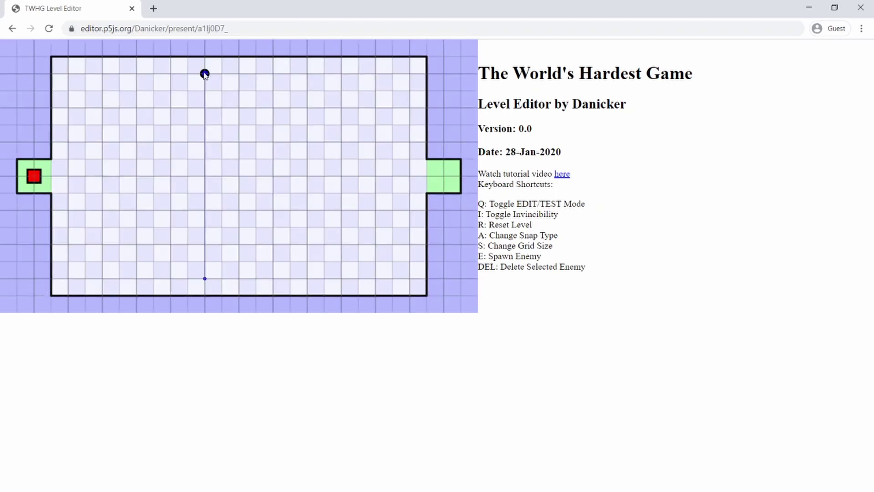
{"action": "left_click", "coordinate": [205, 74]}
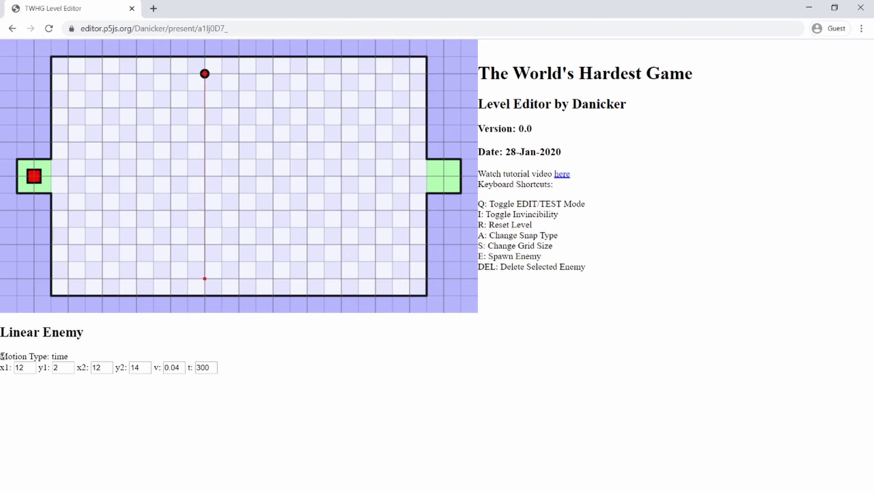
- Highlight the enemy's motion type and set its velocity to 0.1
{"action": "left_click_drag", "start_coordinate": [2, 355], "coordinate": [52, 357]}
{"action": "left_click", "coordinate": [72, 359]}
{"action": "left_click", "coordinate": [212, 366]}
{"action": "left_click", "coordinate": [238, 362]}
{"action": "left_click", "coordinate": [180, 367]}
{"action": "key", "text": "BackSpace"}
{"action": "key", "text": "BackSpace"}
{"action": "left_click", "coordinate": [194, 341]}
- Reshape the enemy's path with its start point at (4, 2), its end point at (8, 7), and the start moved on to (16, 6)
{"action": "left_click_drag", "start_coordinate": [205, 82], "coordinate": [69, 81]}
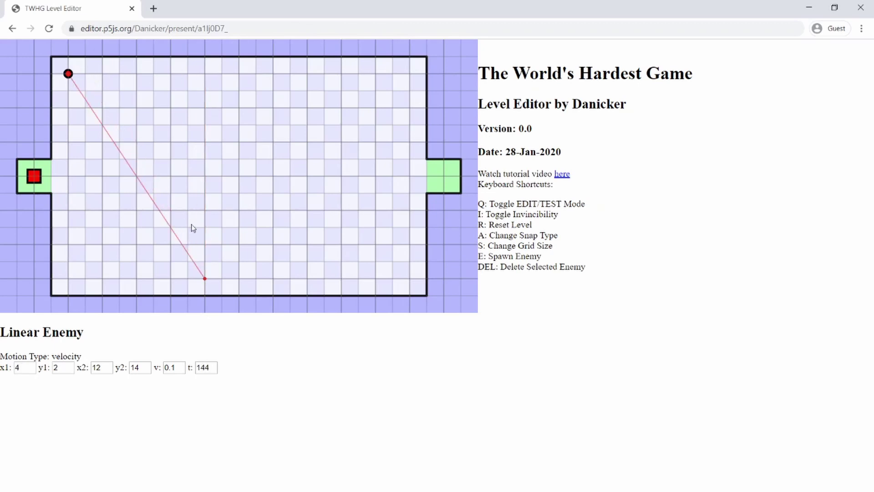
{"action": "left_click", "coordinate": [195, 278]}
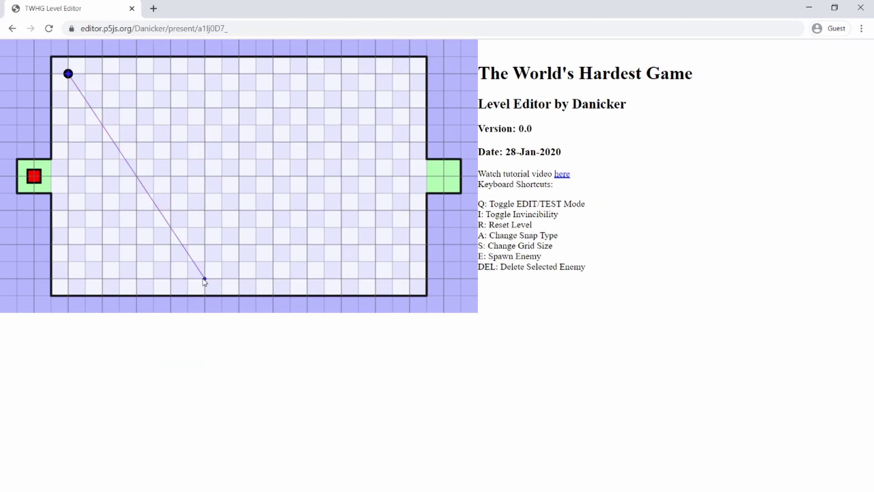
{"action": "left_click_drag", "start_coordinate": [204, 282], "coordinate": [100, 98]}
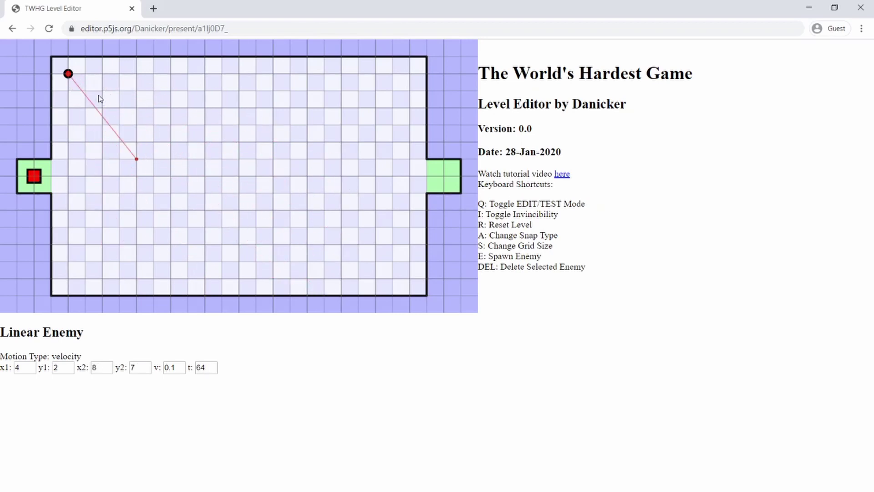
{"action": "left_click_drag", "start_coordinate": [68, 74], "coordinate": [268, 147]}
- Set the enemy's travel time to 100 and make its path vertical from (4, 2) to (4, 14)
{"action": "left_click", "coordinate": [211, 369]}
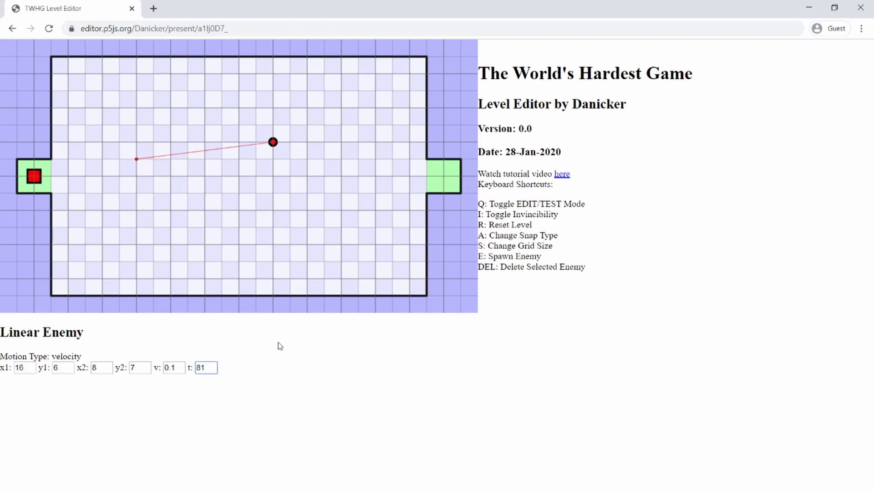
{"action": "key", "text": "BackSpace"}
{"action": "left_click", "coordinate": [136, 330]}
{"action": "left_click_drag", "start_coordinate": [136, 159], "coordinate": [113, 246]}
{"action": "left_click_drag", "start_coordinate": [278, 144], "coordinate": [73, 80]}
{"action": "left_click_drag", "start_coordinate": [119, 245], "coordinate": [69, 278]}
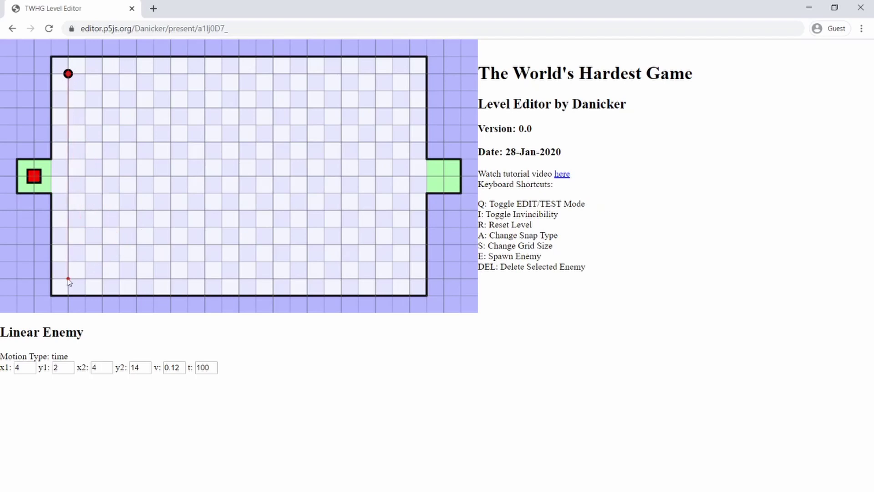
- Shift the enemy's vertical path one grid unit over so it runs from (5, 2) to (5, 14), and deselect it
{"action": "left_click", "coordinate": [124, 241]}
{"action": "left_click_drag", "start_coordinate": [68, 74], "coordinate": [85, 74]}
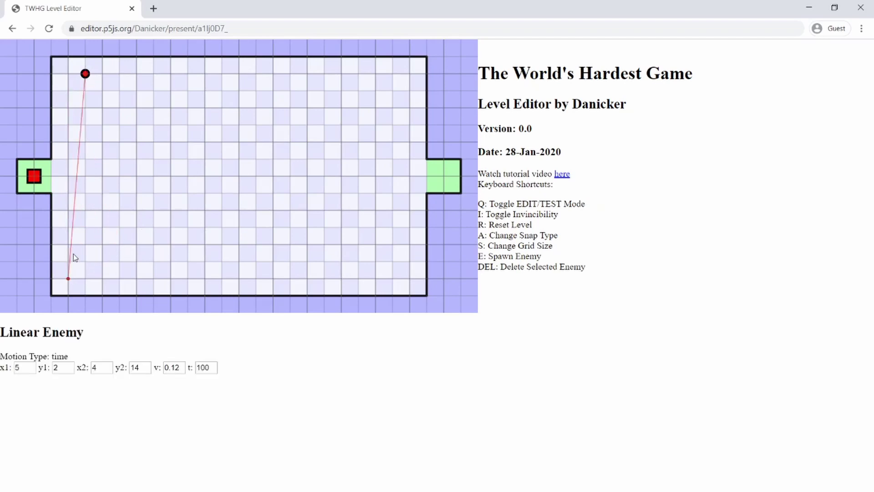
{"action": "left_click_drag", "start_coordinate": [69, 279], "coordinate": [85, 279]}
{"action": "left_click", "coordinate": [134, 242]}
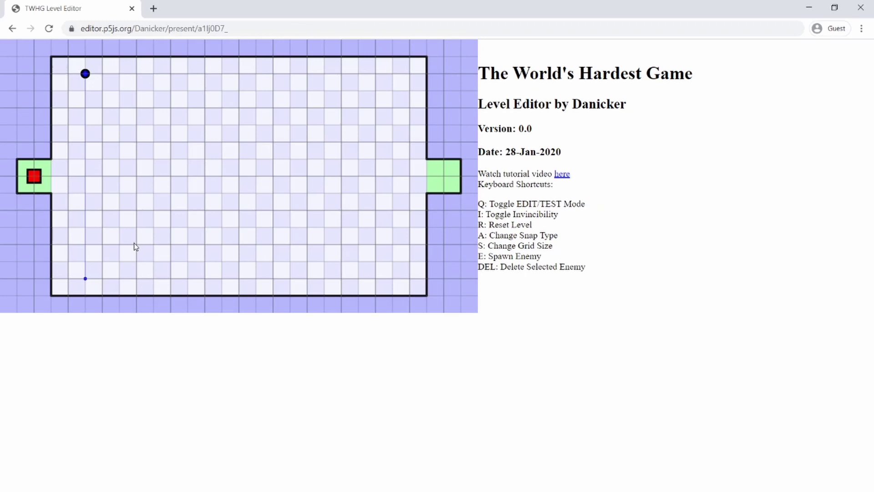
- Spawn a second enemy with a vertical path from (6, 2) to (6, 14)
{"action": "key", "text": "e"}
{"action": "left_click_drag", "start_coordinate": [69, 107], "coordinate": [102, 74]}
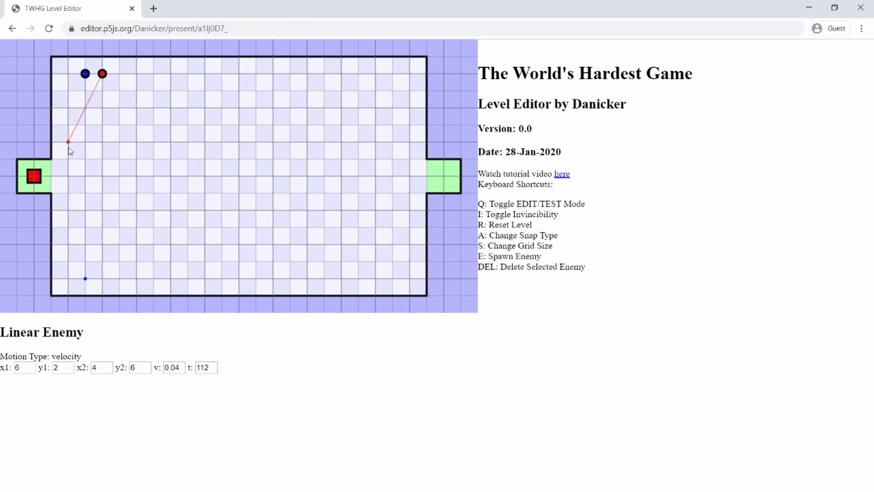
{"action": "left_click_drag", "start_coordinate": [69, 146], "coordinate": [105, 281]}
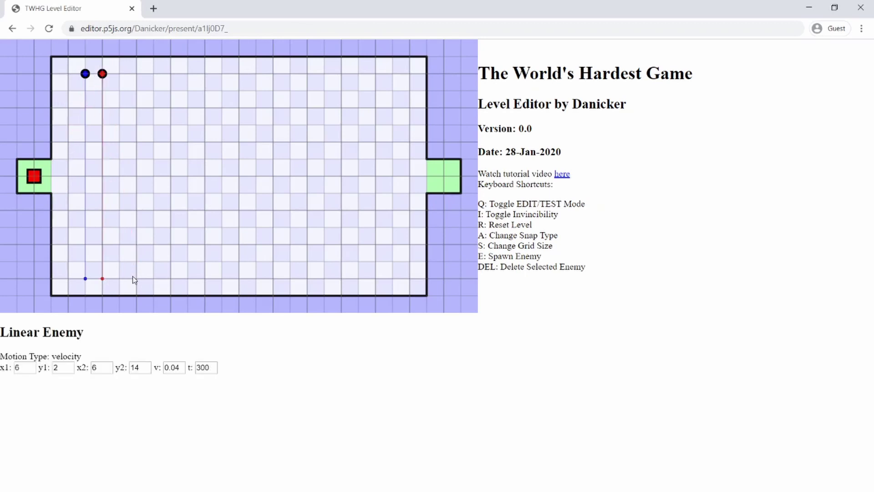
- Shorten the second enemy's path by moving its end point to (6, 13), and deselect it
{"action": "left_click", "coordinate": [86, 279]}
{"action": "left_click", "coordinate": [75, 176]}
{"action": "left_click", "coordinate": [84, 76]}
{"action": "left_click_drag", "start_coordinate": [103, 279], "coordinate": [102, 262]}
{"action": "left_click", "coordinate": [122, 179]}
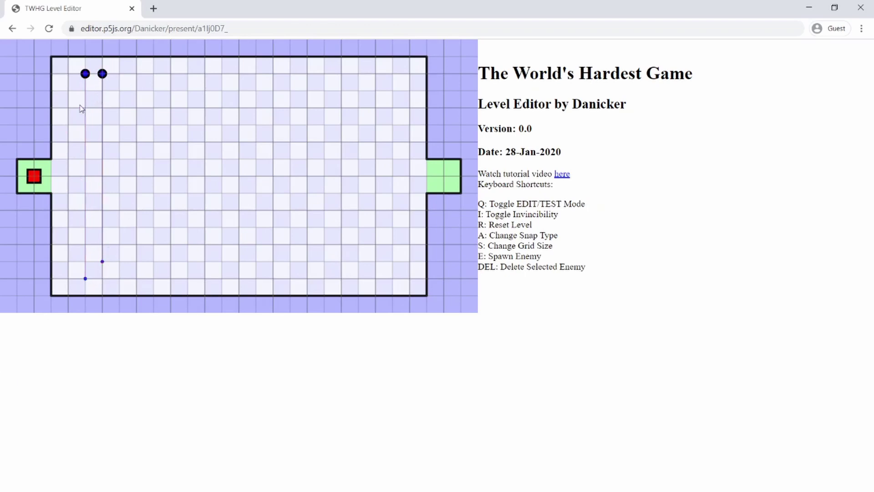
- Set the second enemy's travel time to 100 and preview both enemies in test mode
{"action": "left_click", "coordinate": [85, 74]}
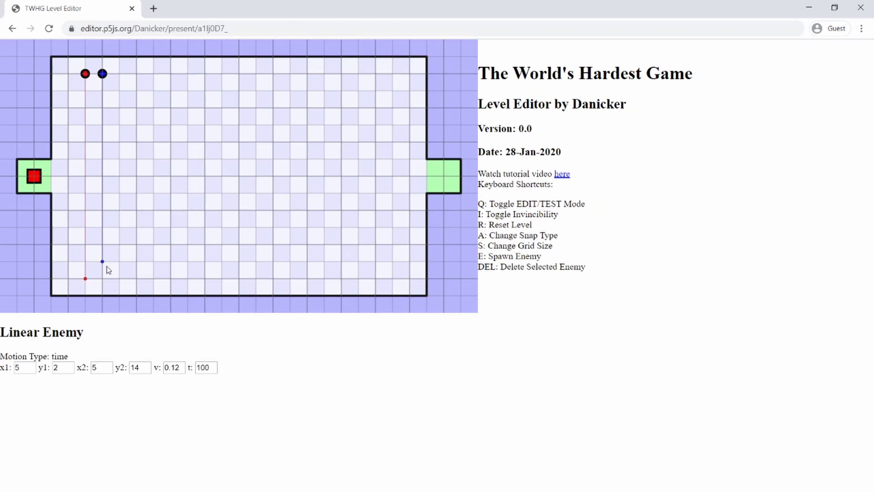
{"action": "left_click", "coordinate": [102, 262]}
{"action": "double_click", "coordinate": [214, 367]}
{"action": "type", "text": "100"}
{"action": "left_click", "coordinate": [203, 355]}
{"action": "key", "text": "q"}
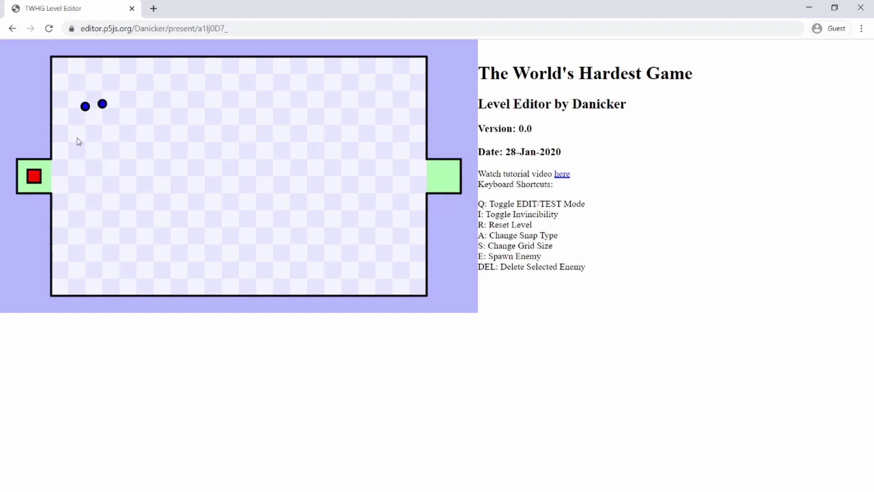
{"action": "key", "text": "q"}
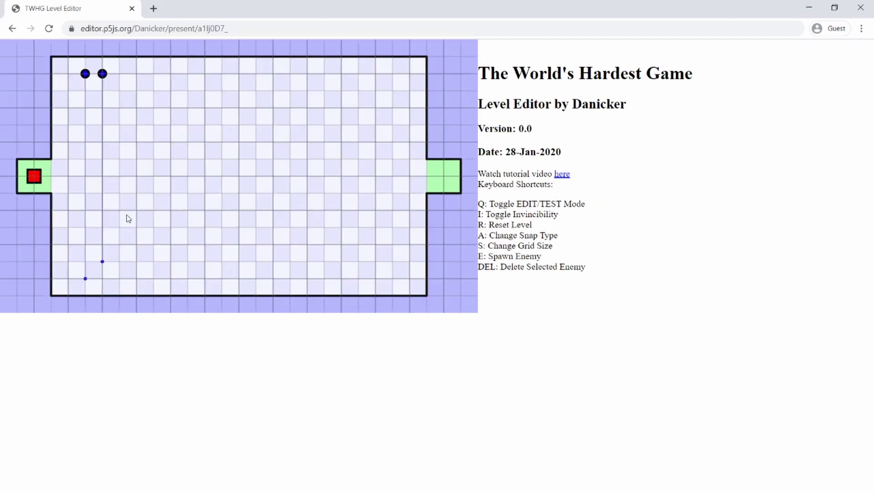
- Set the velocity of both enemies to 0.1 and preview their motion in test mode, rechecking the first enemy's values in edit mode
{"action": "left_click", "coordinate": [85, 74]}
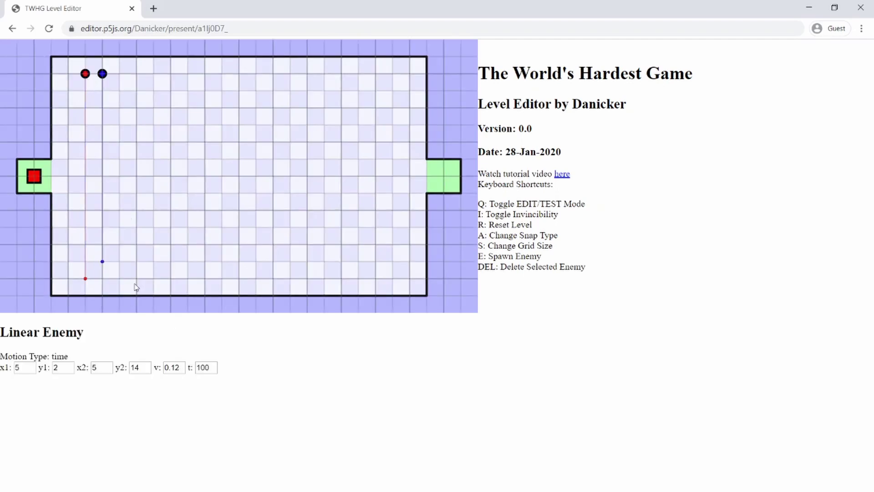
{"action": "left_click_drag", "start_coordinate": [180, 368], "coordinate": [176, 368]}
{"action": "key", "text": "BackSpace"}
{"action": "key", "text": "BackSpace"}
{"action": "type", "text": "5"}
{"action": "left_click", "coordinate": [166, 269]}
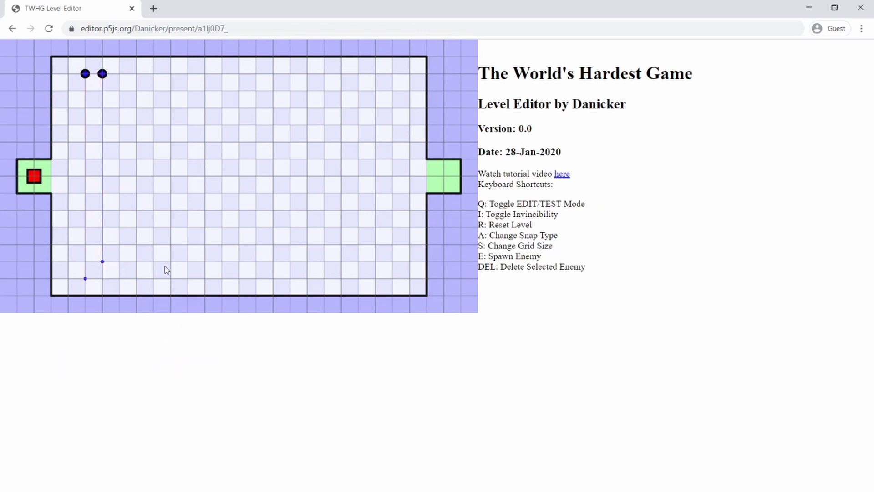
{"action": "key", "text": "q"}
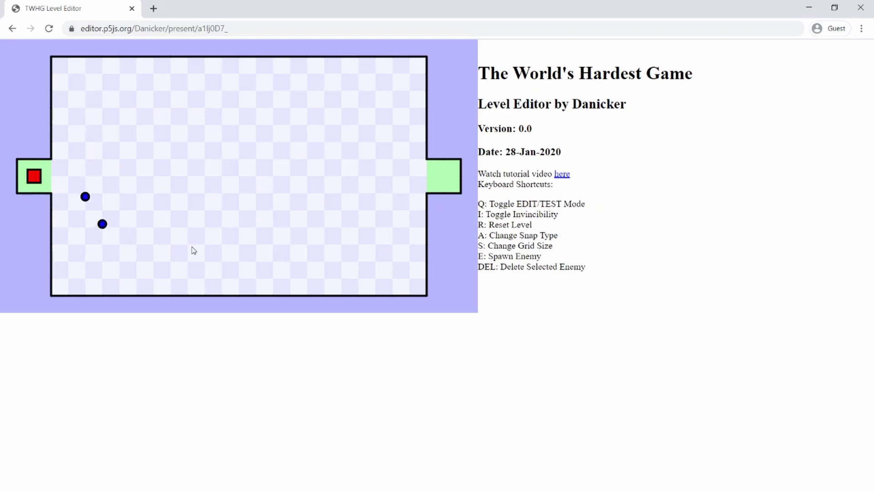
{"action": "key", "text": "q"}
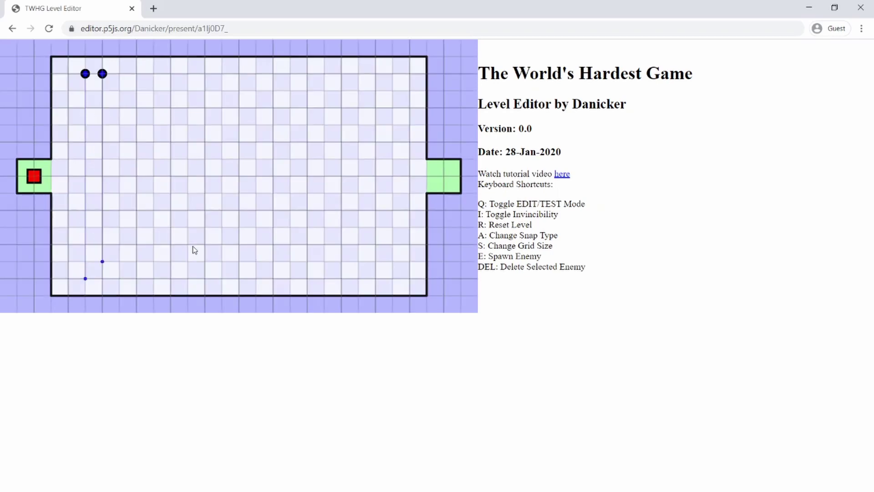
{"action": "left_click", "coordinate": [87, 74]}
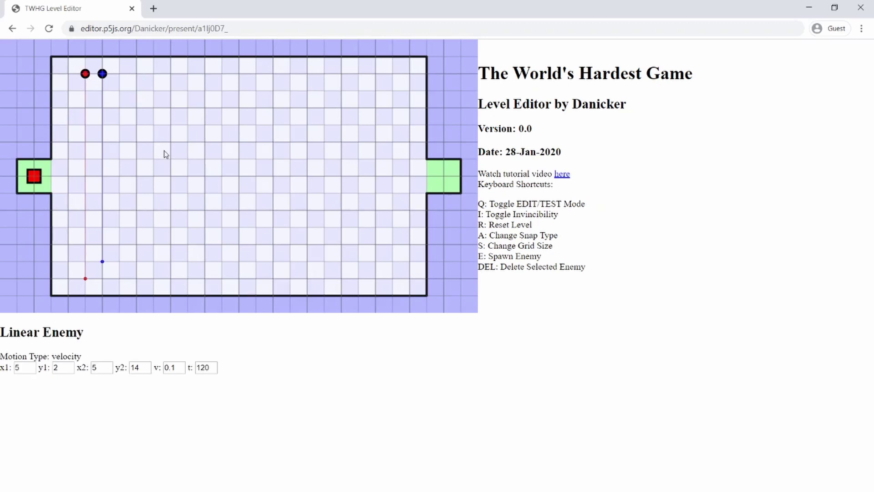
{"action": "left_click", "coordinate": [133, 150]}
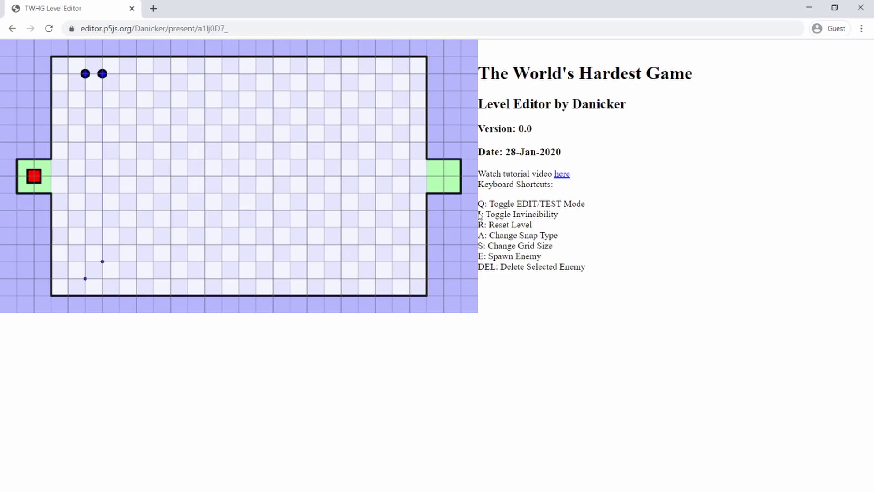
- Highlight the invincibility shortcut in the instructions, enter test mode, and turn on invincibility
{"action": "left_click_drag", "start_coordinate": [481, 214], "coordinate": [589, 215]}
{"action": "left_click", "coordinate": [336, 201]}
{"action": "key", "text": "q"}
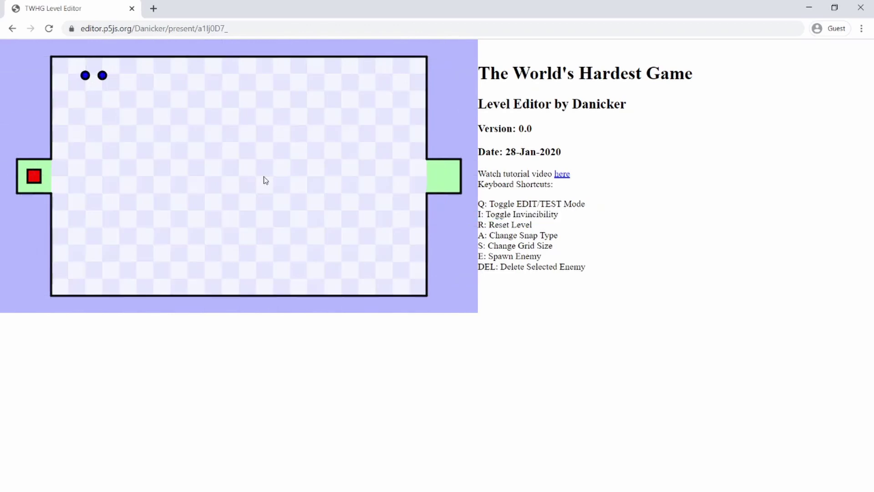
{"action": "key", "text": "i"}
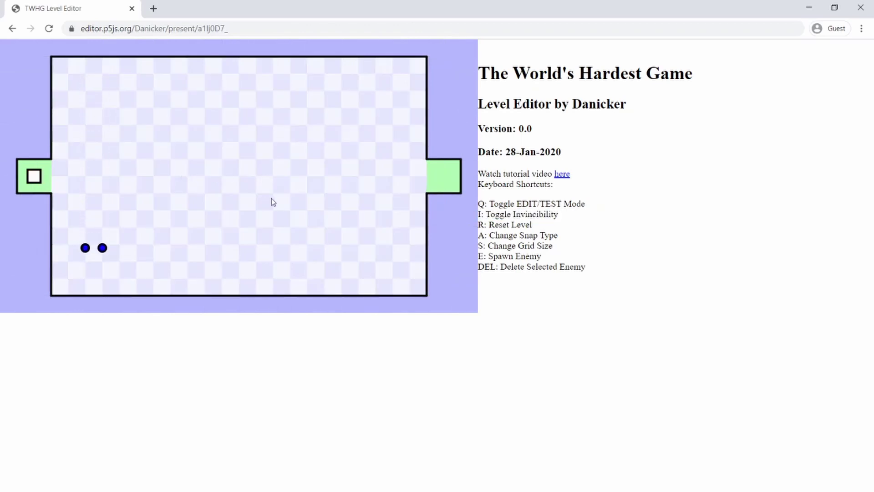
- Move the invincible player around among the two enemies and back to the start zone, and turn invincibility off
{"action": "key", "text": "Right"}
{"action": "key", "text": "Up"}
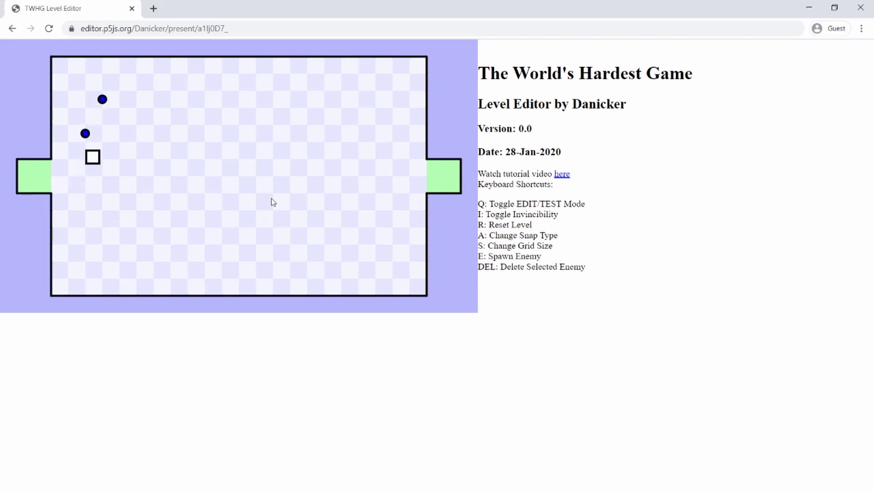
{"action": "key", "text": "Left"}
{"action": "key", "text": "Down"}
{"action": "key", "text": "Right"}
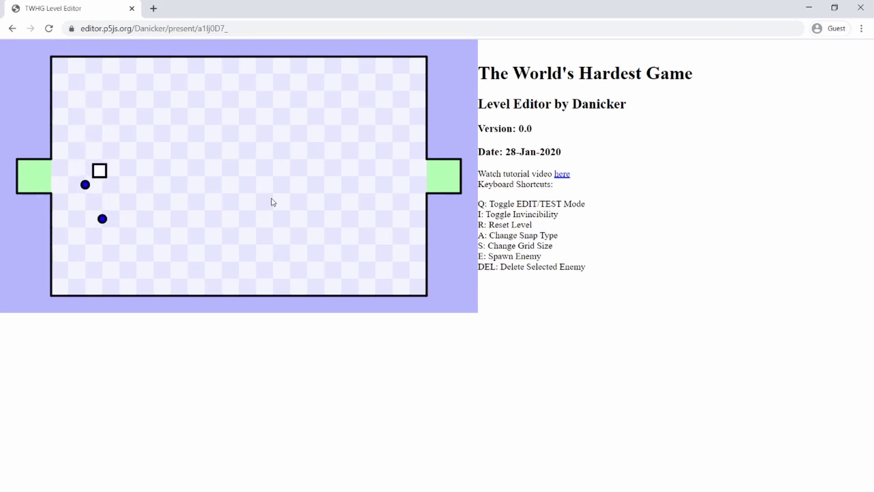
{"action": "key", "text": "Up"}
{"action": "key", "text": "Left"}
{"action": "key", "text": "Up"}
{"action": "key", "text": "Right"}
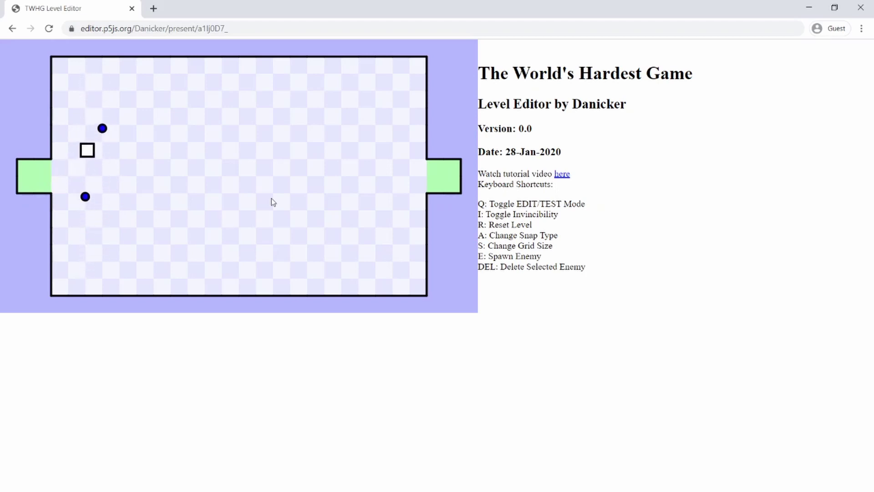
{"action": "key", "text": "Down"}
{"action": "key", "text": "Left"}
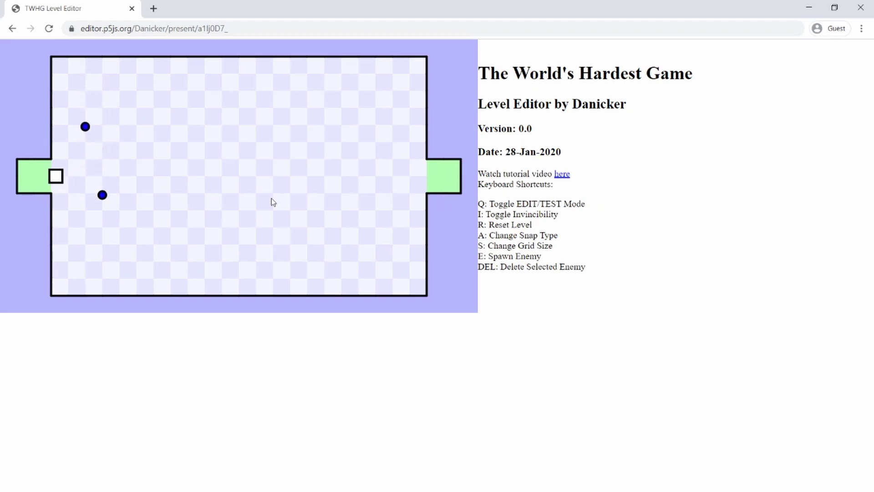
{"action": "key", "text": "Left"}
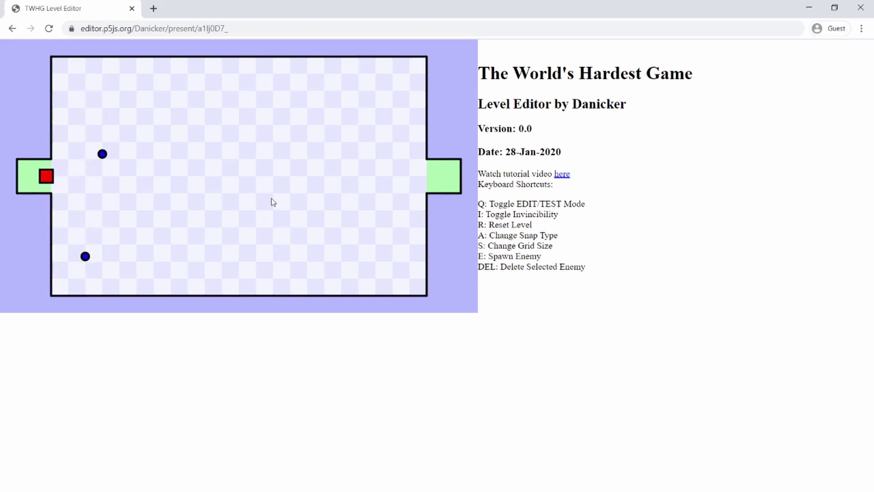
- Play-test the level without invincibility by moving the player past the two enemies, and reset the level
{"action": "key", "text": "Right"}
{"action": "key", "text": "Down"}
{"action": "key", "text": "Up"}
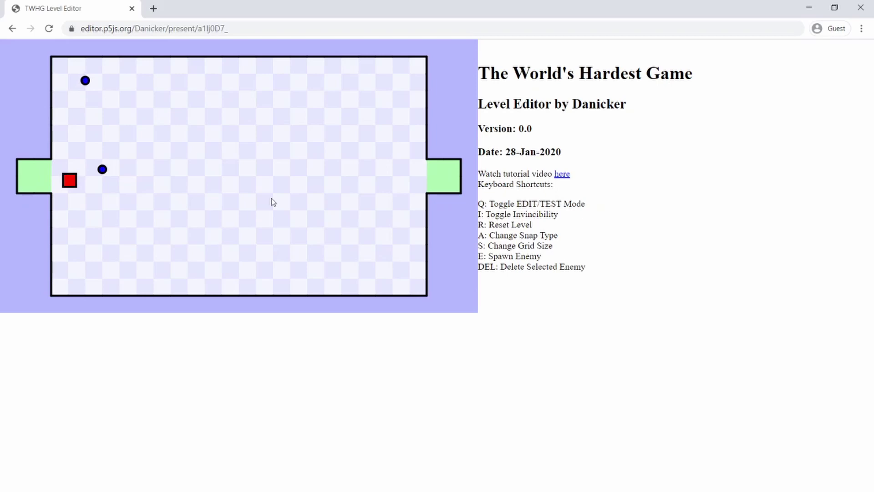
{"action": "key", "text": "Right"}
{"action": "key", "text": "Right"}
{"action": "key", "text": "Down"}
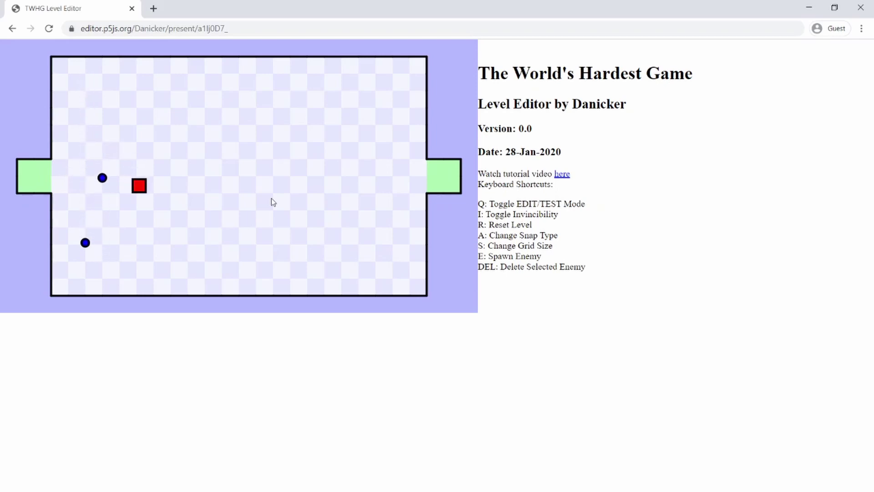
{"action": "key", "text": "Down"}
{"action": "key", "text": "Left"}
{"action": "key", "text": "Up"}
{"action": "key", "text": "Right"}
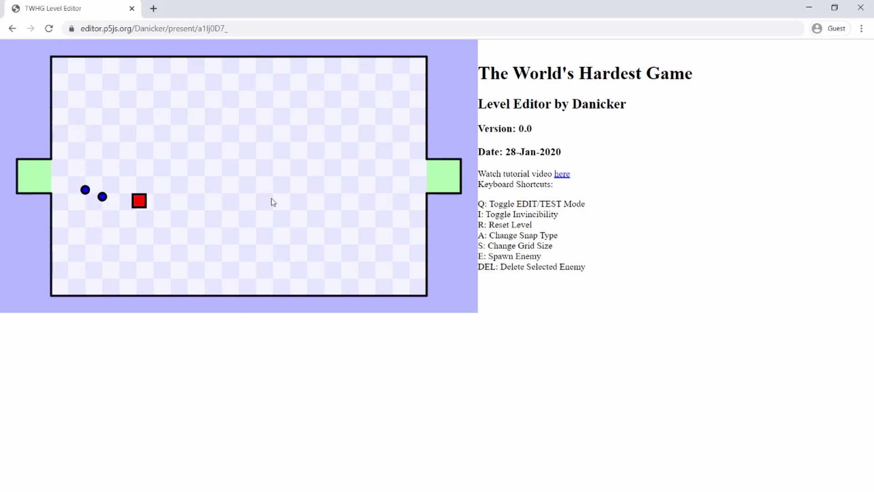
{"action": "key", "text": "r"}
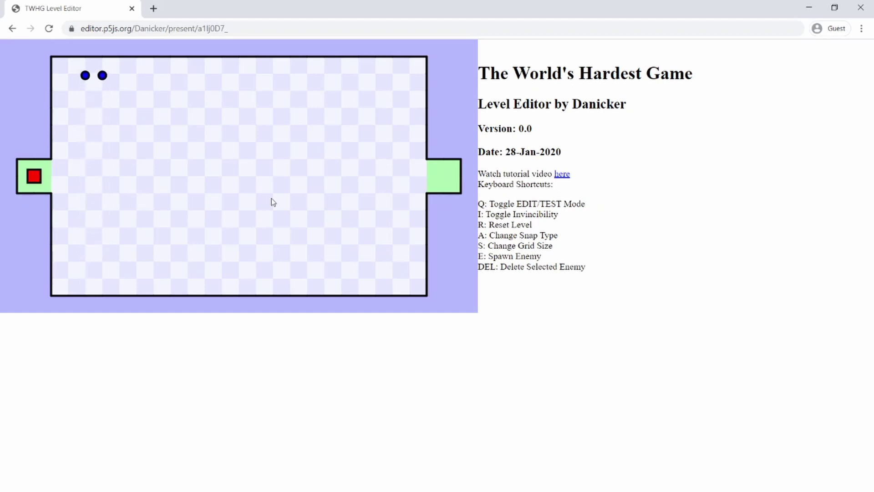
- Move the player past the enemies once more, reset the level, and return to edit mode
{"action": "key", "text": "Right"}
{"action": "key", "text": "Up"}
{"action": "key", "text": "Down"}
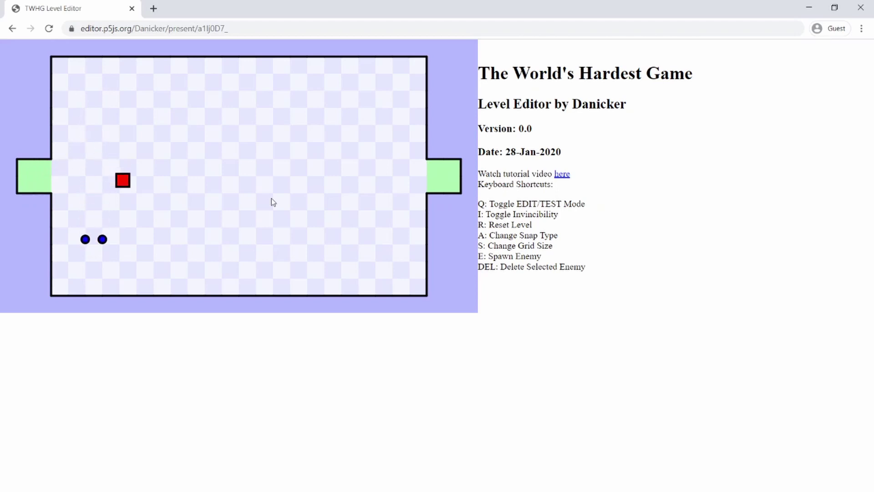
{"action": "key", "text": "r"}
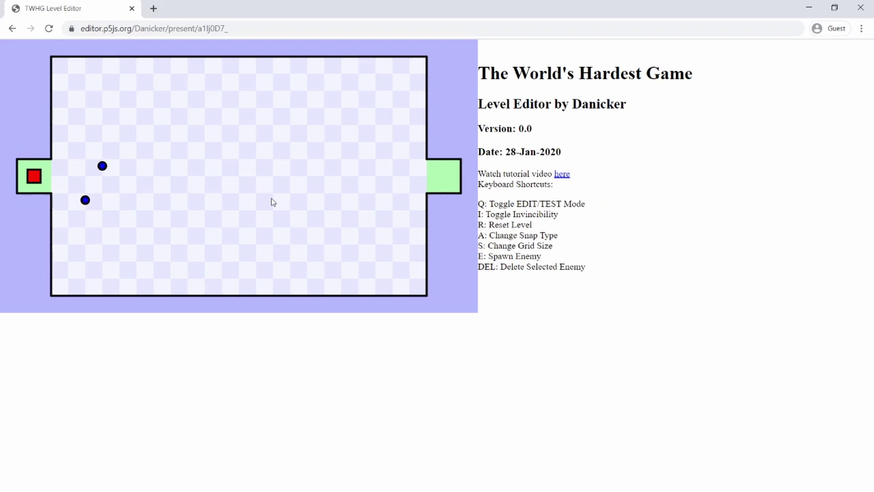
{"action": "key", "text": "q"}
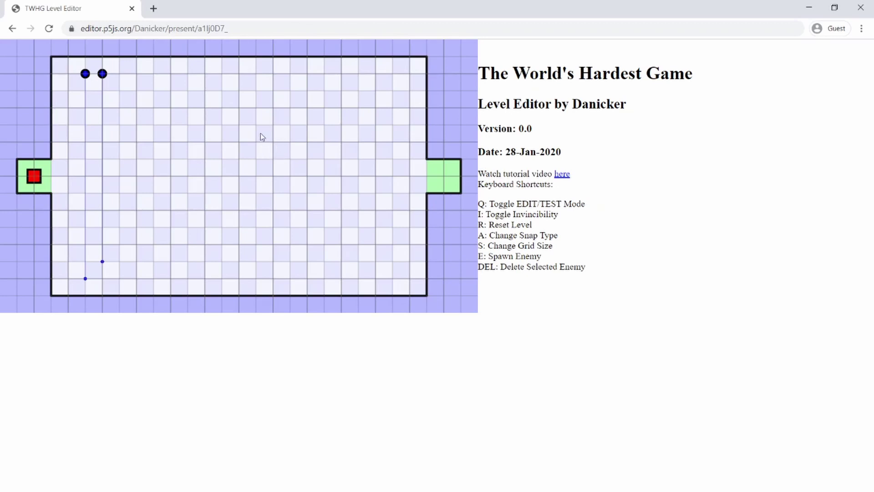
- Move the second enemy's start point to (10, 8) and back to (6, 2), and change the snap type twice
{"action": "mouse_move", "coordinate": [104, 76]}
{"action": "left_mouse_down"}
{"action": "mouse_move", "coordinate": [122, 93]}
{"action": "mouse_move", "coordinate": [102, 98]}
{"action": "mouse_move", "coordinate": [150, 119]}
{"action": "mouse_move", "coordinate": [222, 111]}
{"action": "mouse_move", "coordinate": [94, 109]}
{"action": "mouse_move", "coordinate": [104, 75]}
{"action": "mouse_move", "coordinate": [261, 105]}
{"action": "mouse_move", "coordinate": [96, 78]}
{"action": "mouse_move", "coordinate": [104, 84]}
{"action": "left_mouse_up"}
{"action": "left_click_drag", "start_coordinate": [103, 74], "coordinate": [172, 179]}
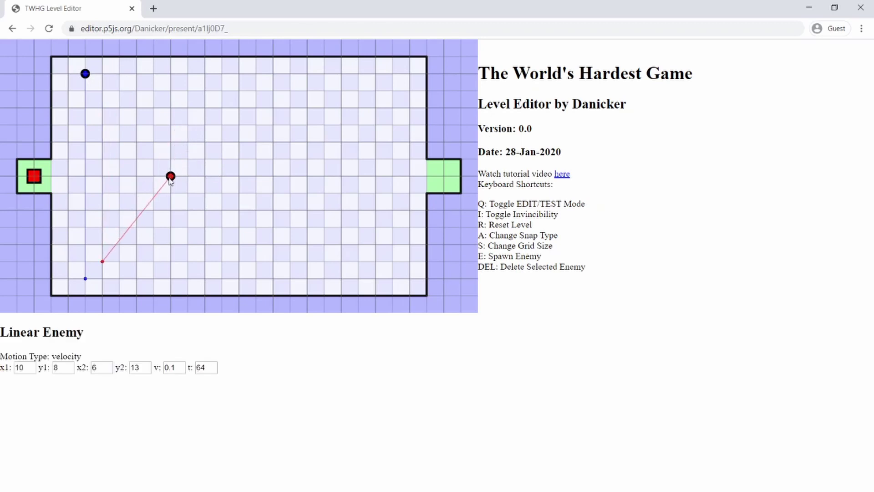
{"action": "left_click_drag", "start_coordinate": [171, 176], "coordinate": [110, 78]}
{"action": "key", "text": "a"}
{"action": "key", "text": "a"}
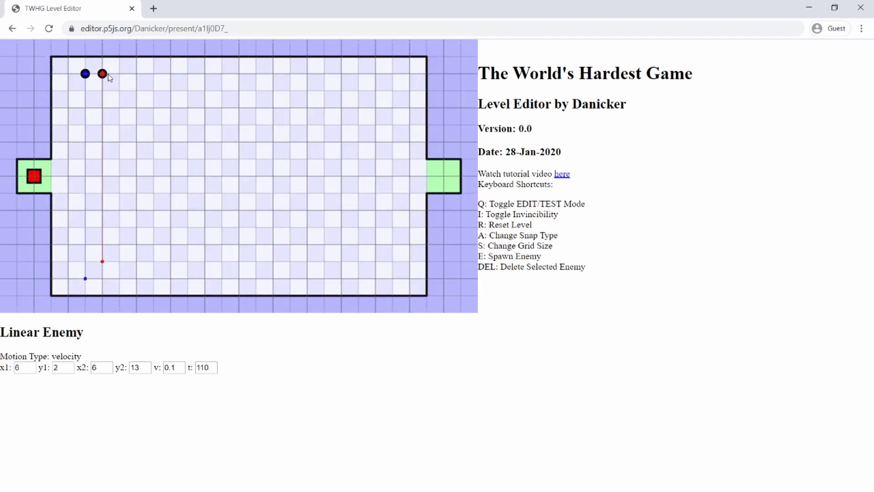
{"action": "left_click", "coordinate": [173, 136]}
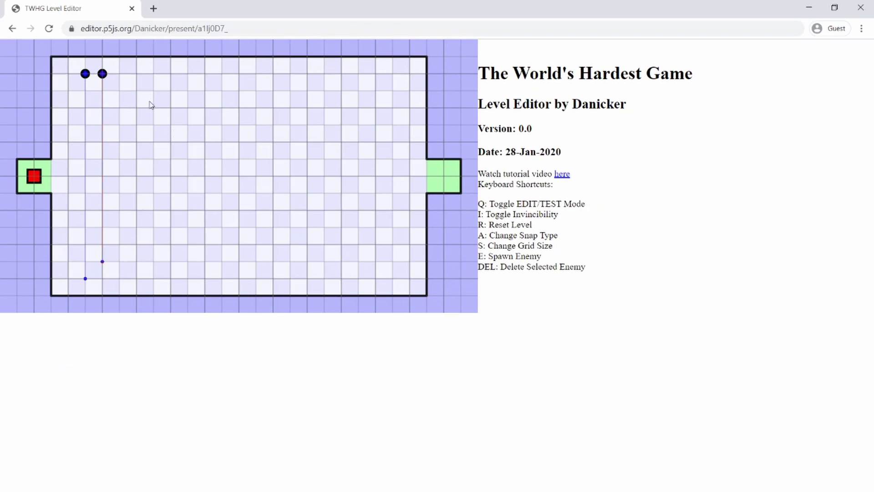
- Cycle through the grid sizes while moving the second enemy's start point away and back to (6, 2), and deselect the enemy
{"action": "key", "text": "s"}
{"action": "mouse_move", "coordinate": [109, 78]}
{"action": "left_mouse_down"}
{"action": "mouse_move", "coordinate": [139, 134]}
{"action": "mouse_move", "coordinate": [224, 228]}
{"action": "mouse_move", "coordinate": [232, 169]}
{"action": "mouse_move", "coordinate": [204, 167]}
{"action": "mouse_move", "coordinate": [155, 109]}
{"action": "mouse_move", "coordinate": [120, 112]}
{"action": "mouse_move", "coordinate": [123, 95]}
{"action": "mouse_move", "coordinate": [134, 98]}
{"action": "mouse_move", "coordinate": [118, 99]}
{"action": "mouse_move", "coordinate": [115, 89]}
{"action": "left_mouse_up"}
{"action": "key", "text": "s"}
{"action": "left_click_drag", "start_coordinate": [128, 122], "coordinate": [105, 81]}
{"action": "key", "text": "s"}
{"action": "key", "text": "s"}
{"action": "key", "text": "s"}
{"action": "left_click", "coordinate": [171, 168]}
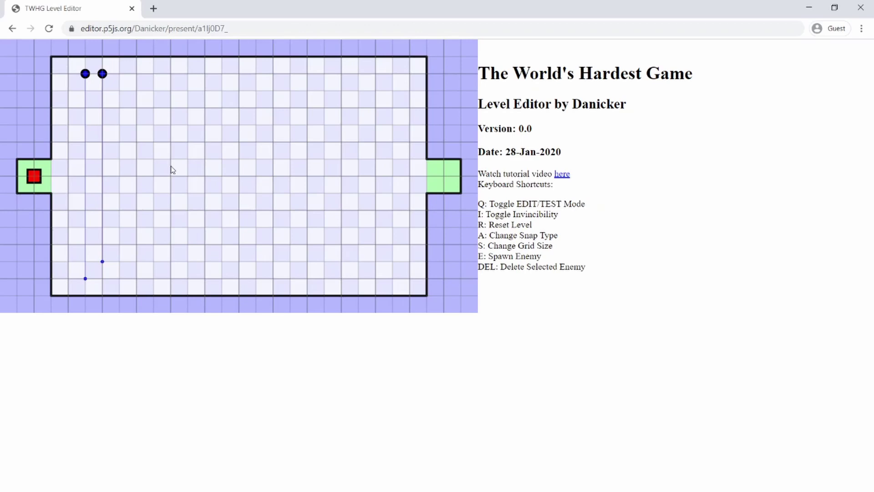